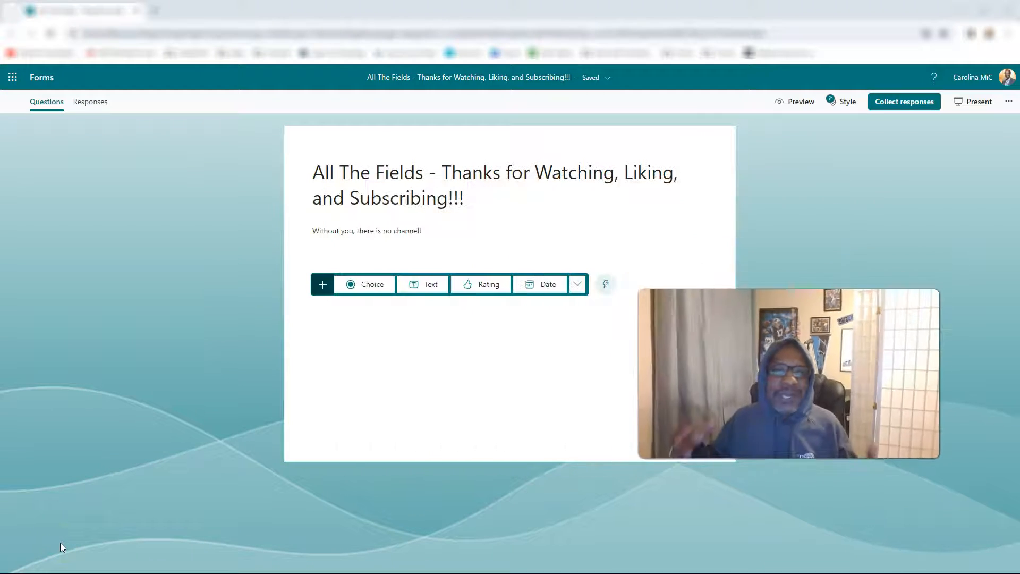
# Add a Choice, a Text, a Rating and a Date question to the empty form
pyautogui.click(360, 289)
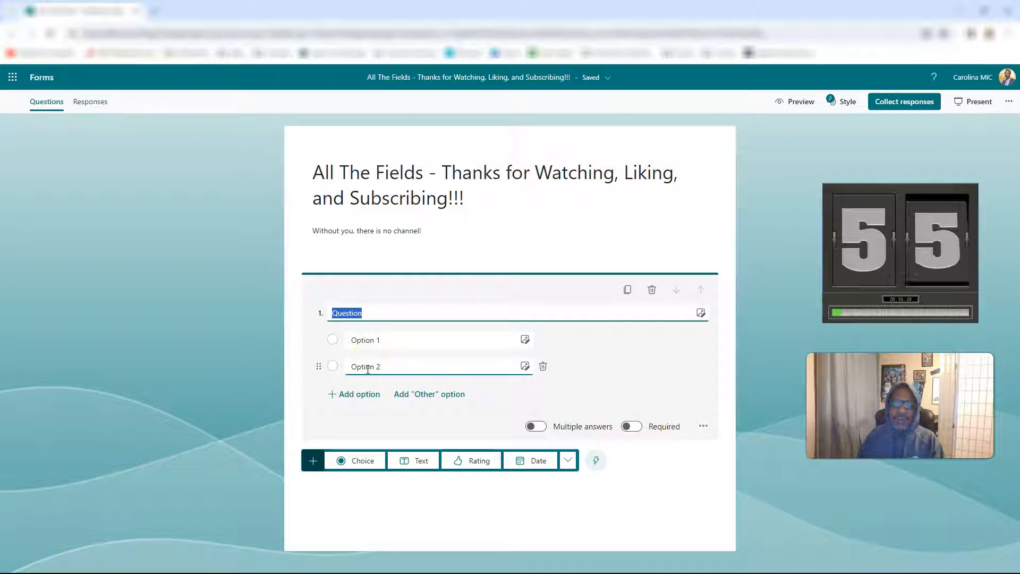
pyautogui.click(413, 460)
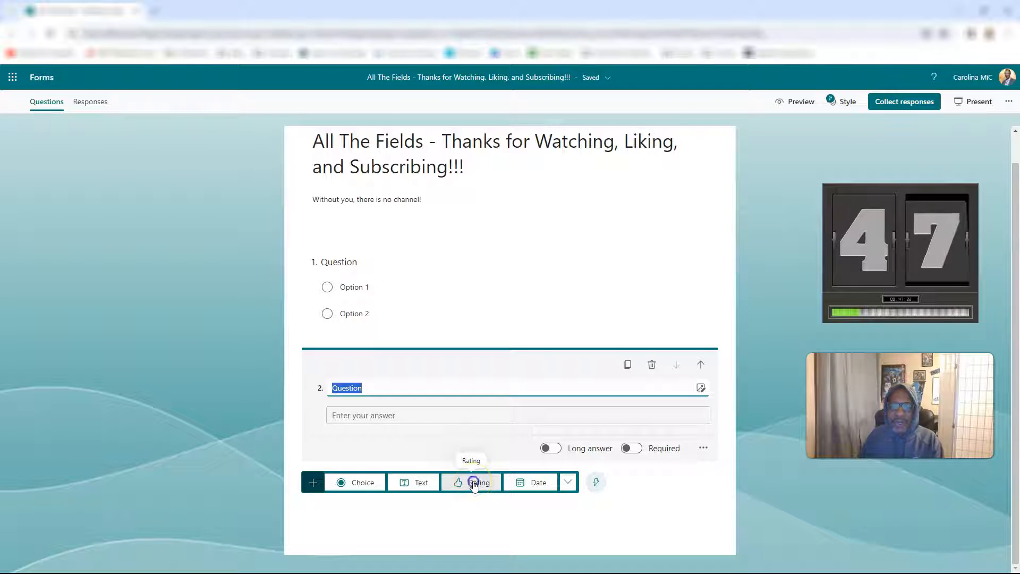
pyautogui.click(473, 484)
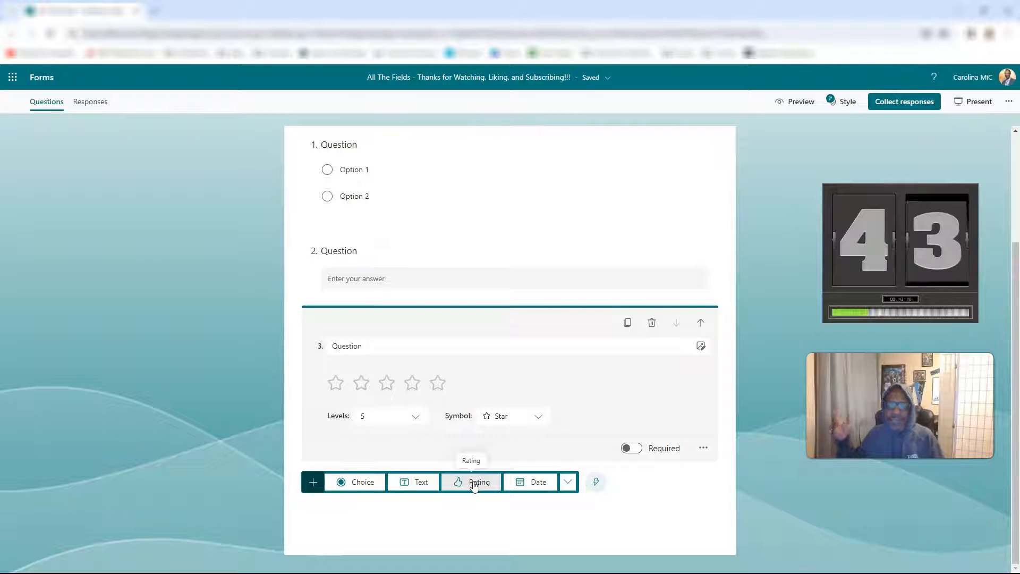
pyautogui.click(537, 481)
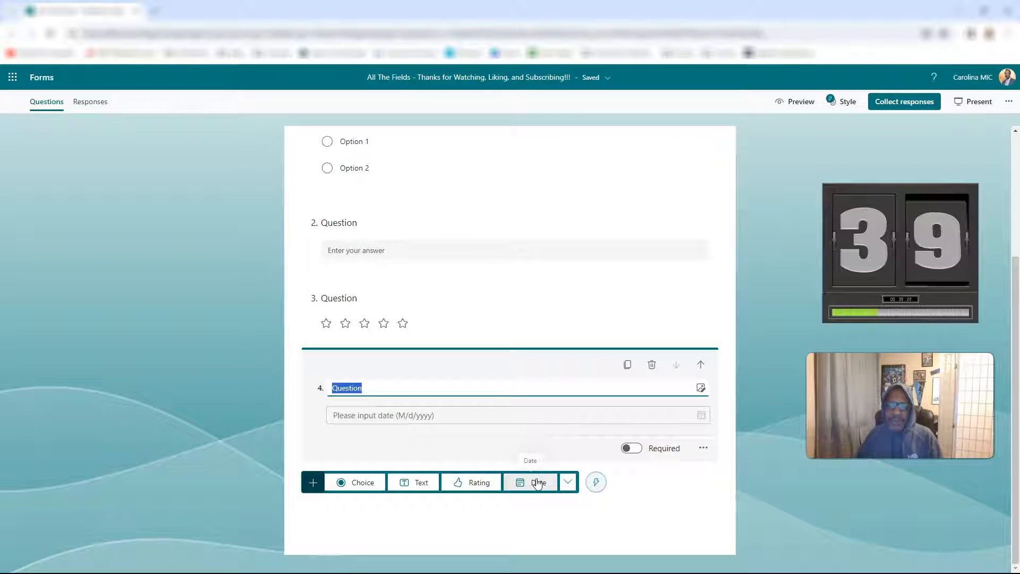
# Add a Ranking question and a Likert question below the Date question
pyautogui.click(570, 484)
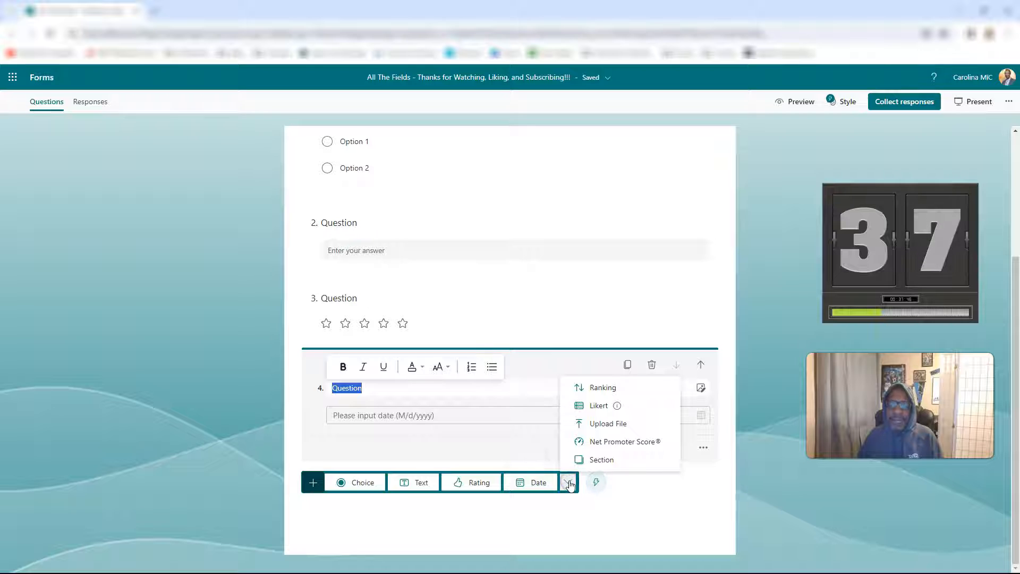
pyautogui.click(595, 387)
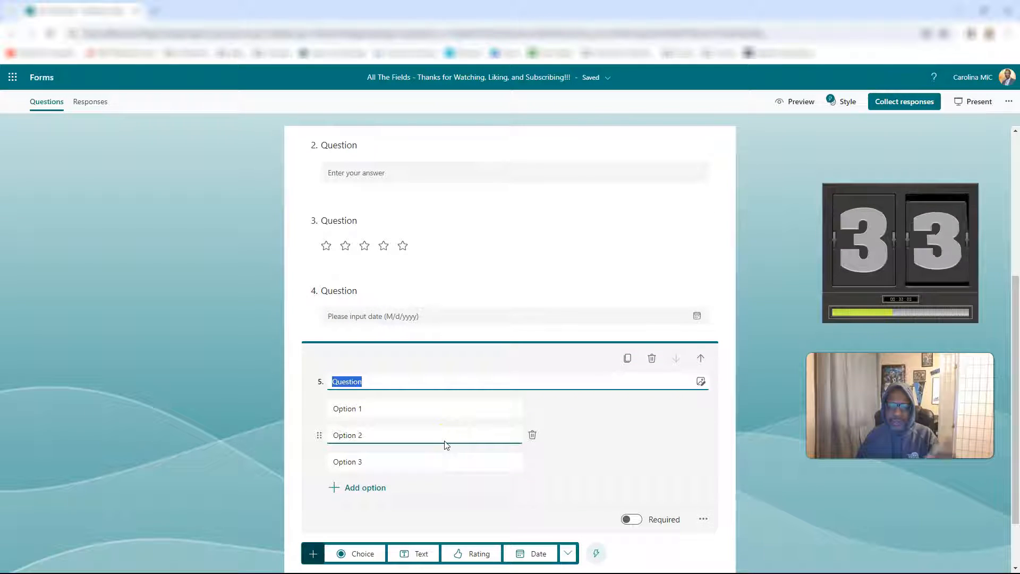
pyautogui.scroll(-1, 444, 468)
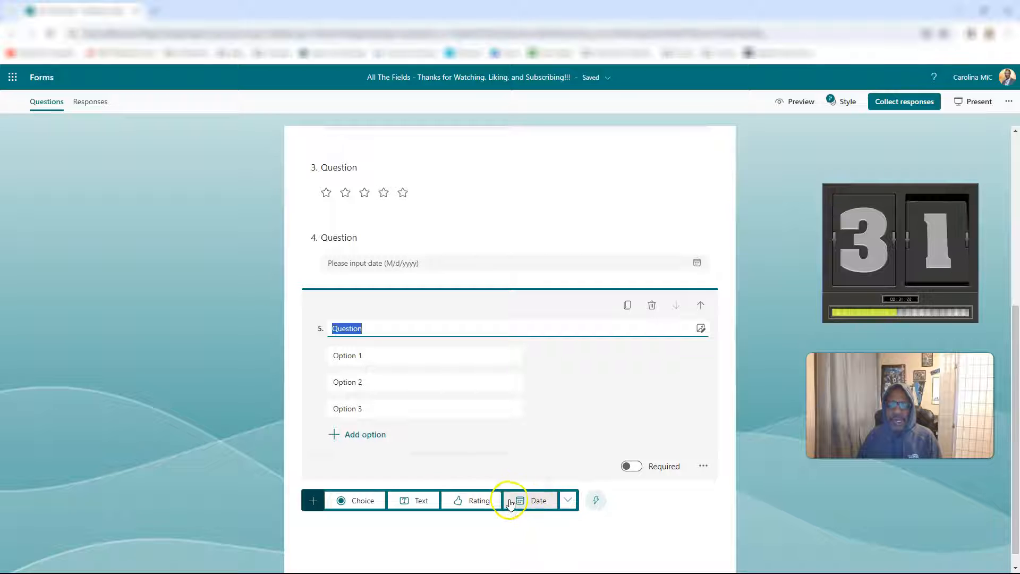
pyautogui.click(567, 500)
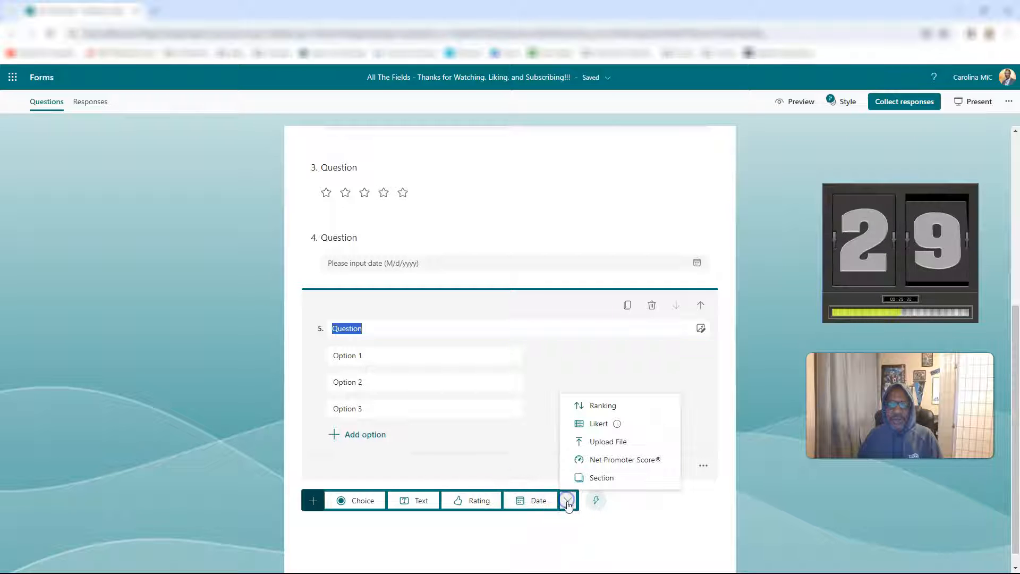
pyautogui.click(599, 424)
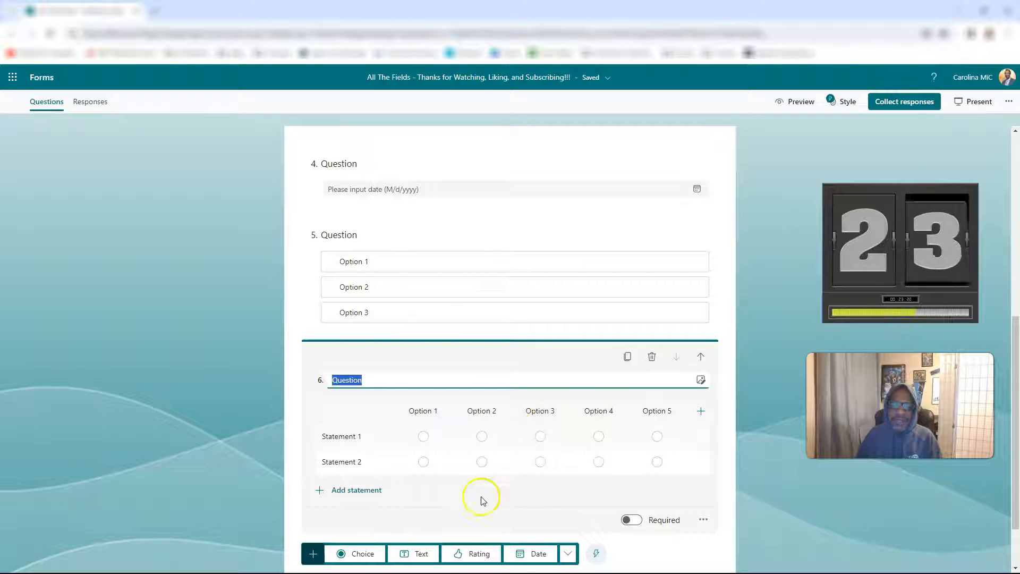
# Add an Upload File question and a Net Promoter Score question after the Likert question
pyautogui.click(566, 553)
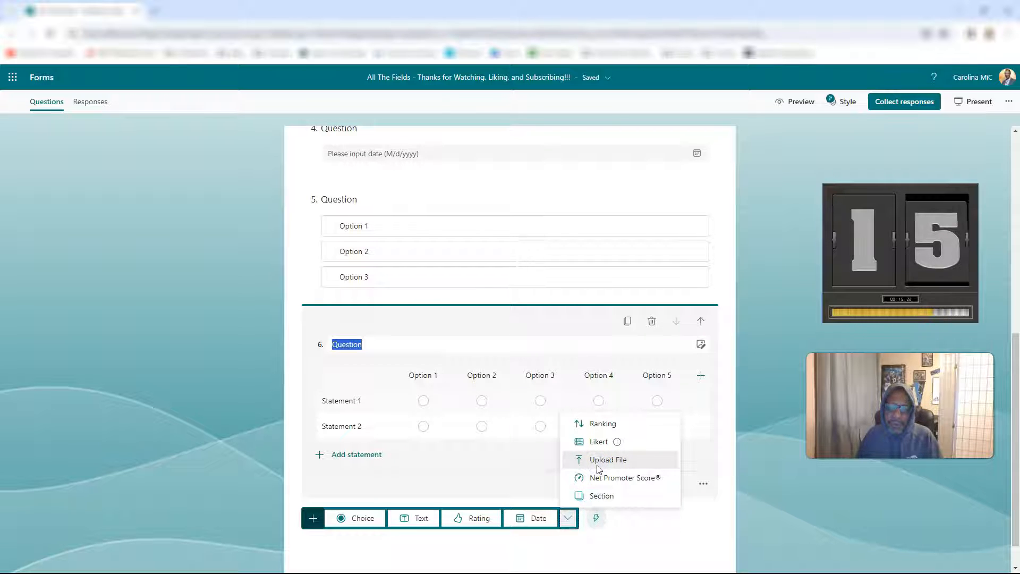
pyautogui.click(598, 467)
pyautogui.click(594, 471)
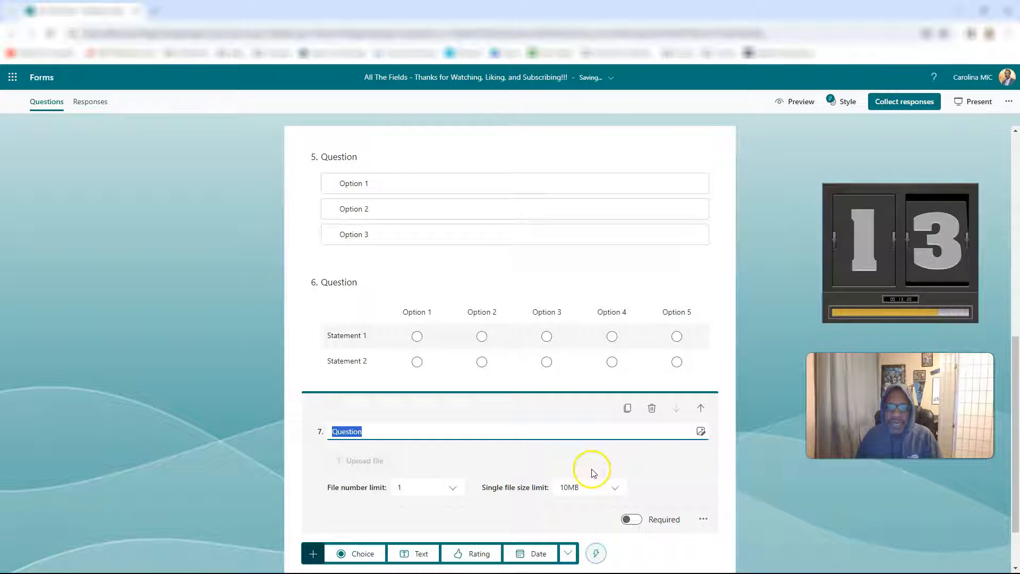
pyautogui.click(568, 553)
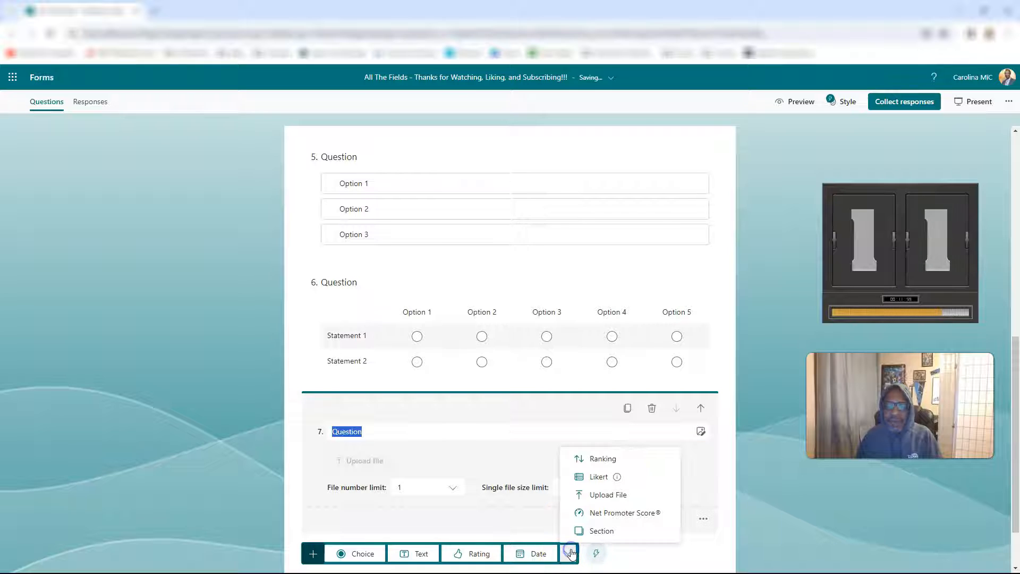
pyautogui.click(594, 510)
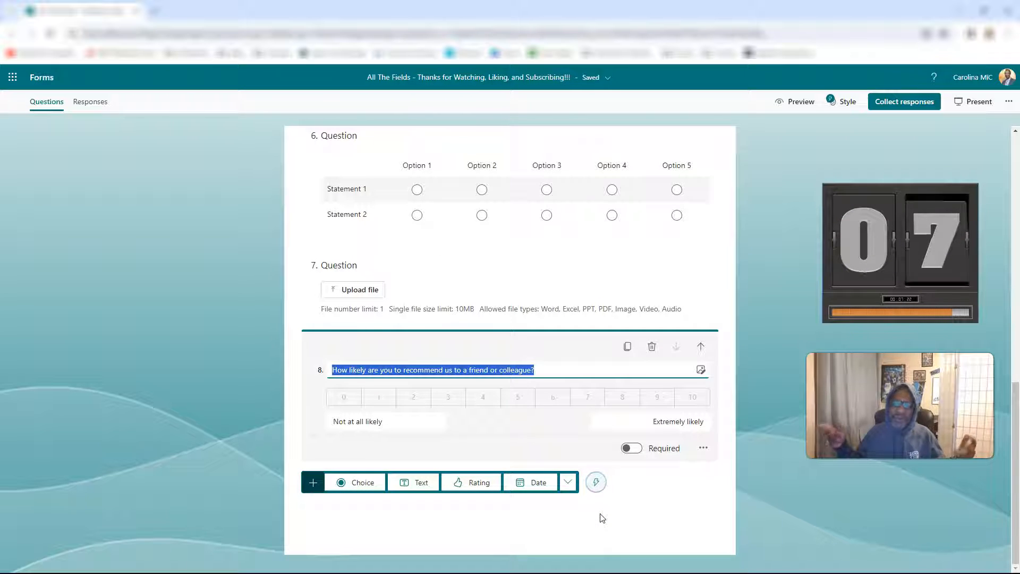
# Delete the Net Promoter Score, Upload File and Likert questions from the end of the form
pyautogui.click(568, 483)
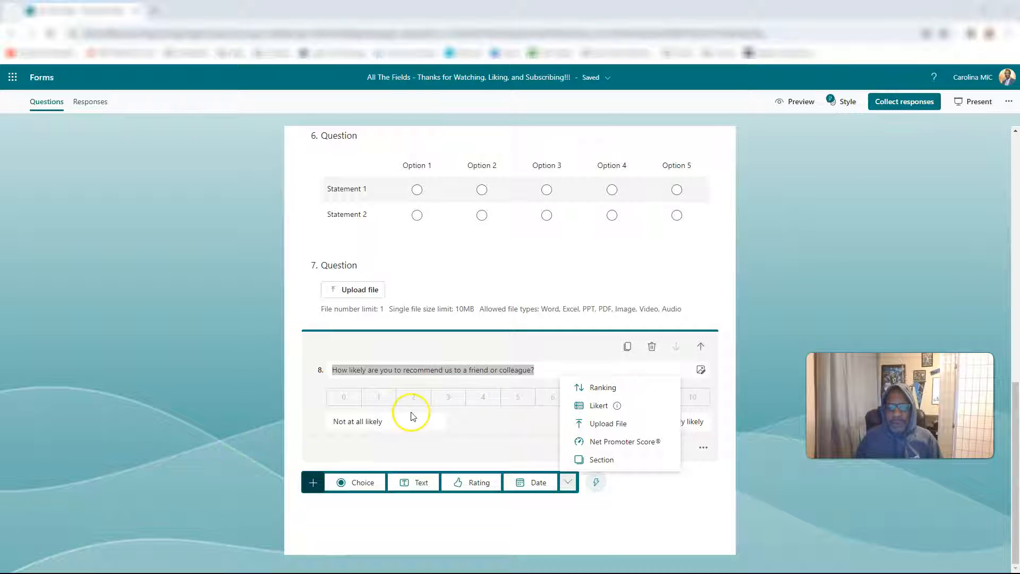
pyautogui.scroll(1, 476, 425)
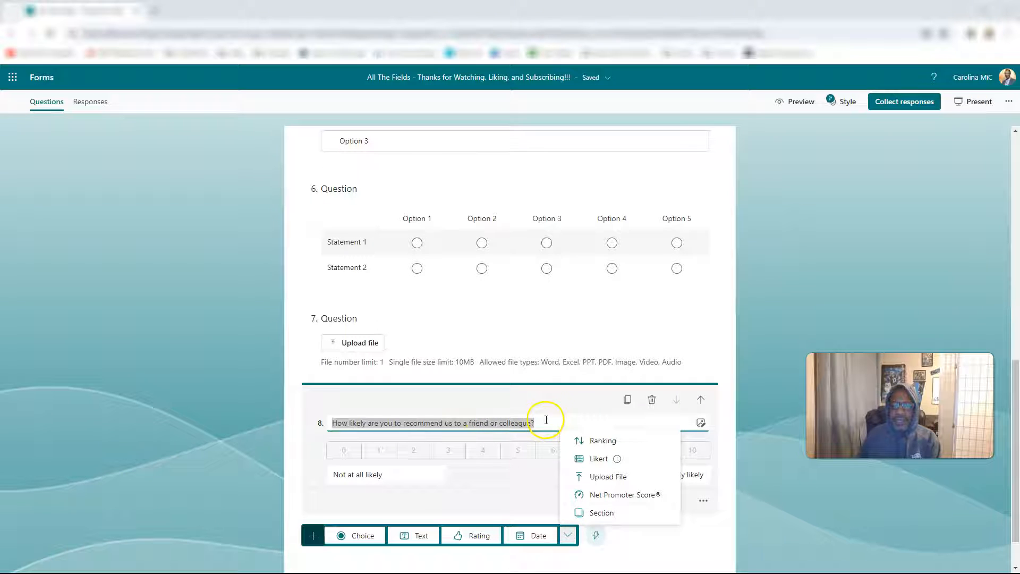
pyautogui.click(652, 400)
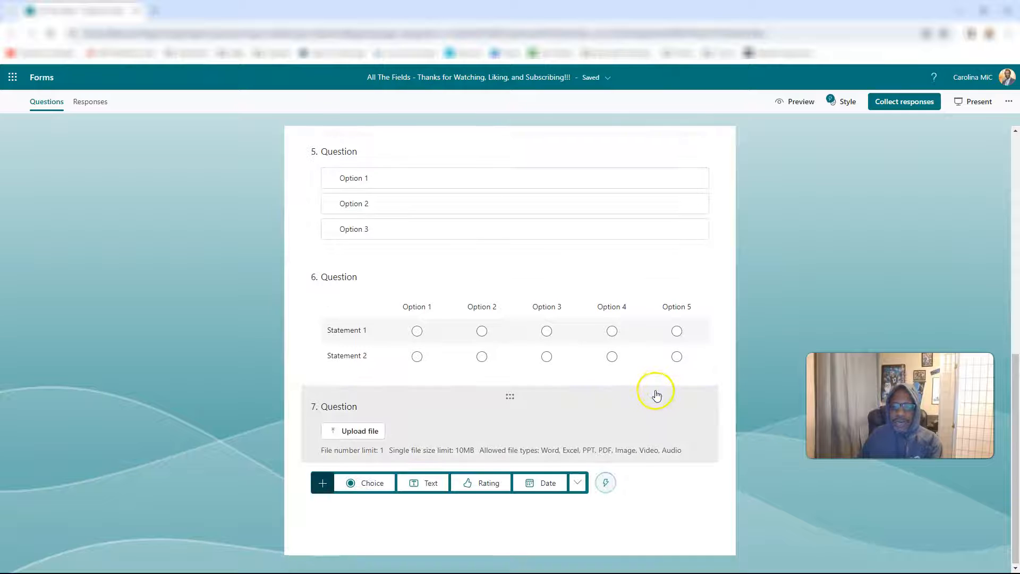
pyautogui.click(632, 444)
pyautogui.click(653, 407)
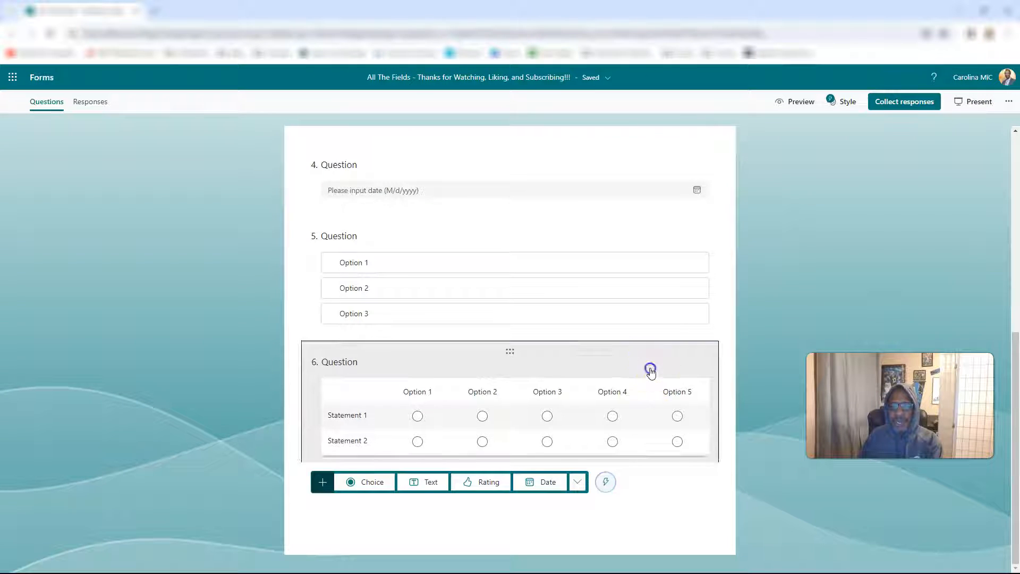
pyautogui.click(651, 370)
pyautogui.click(651, 355)
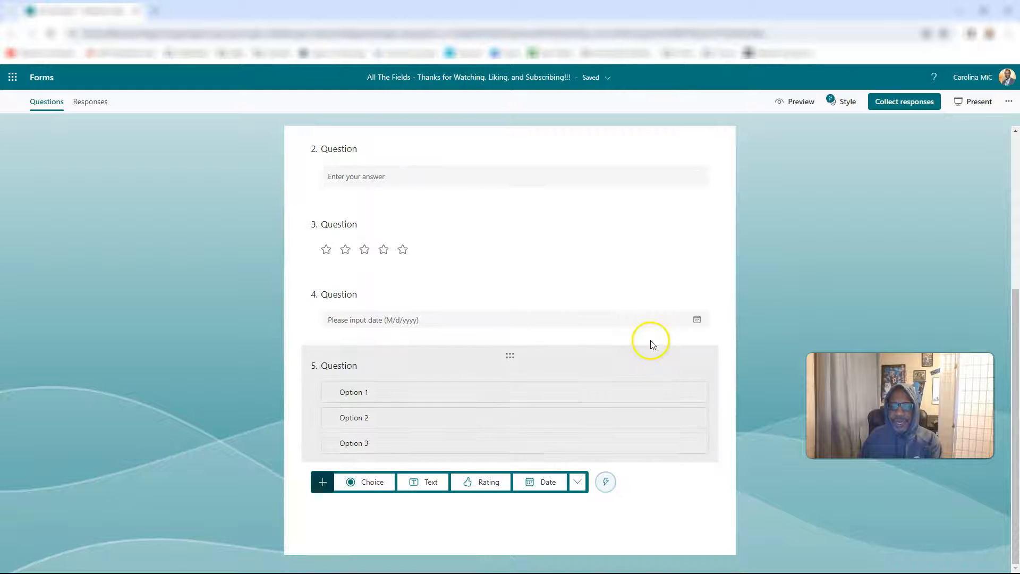
# Delete the remaining Ranking, Rating, Text, Date and Choice questions so the form is empty
pyautogui.click(645, 357)
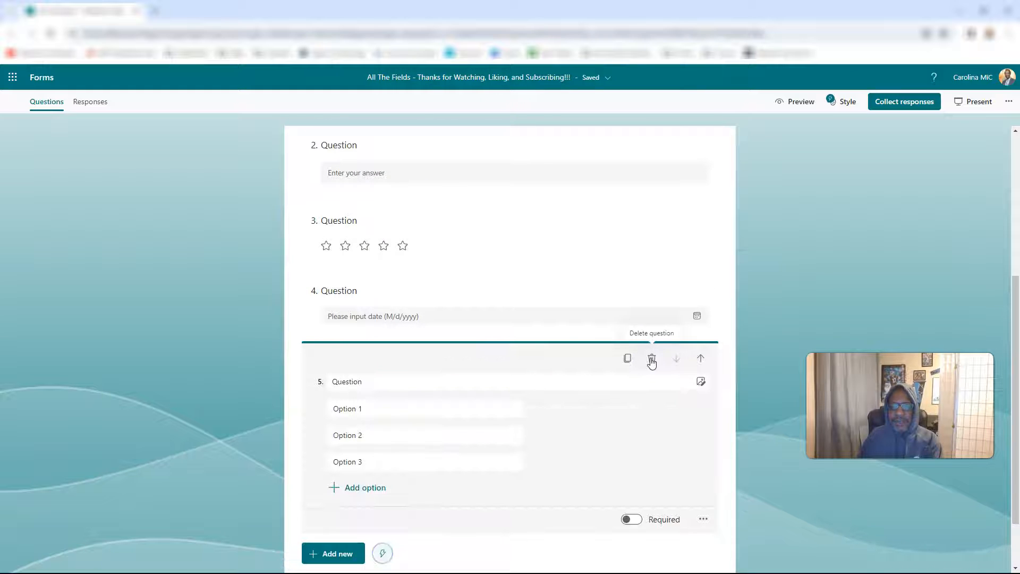
pyautogui.click(651, 358)
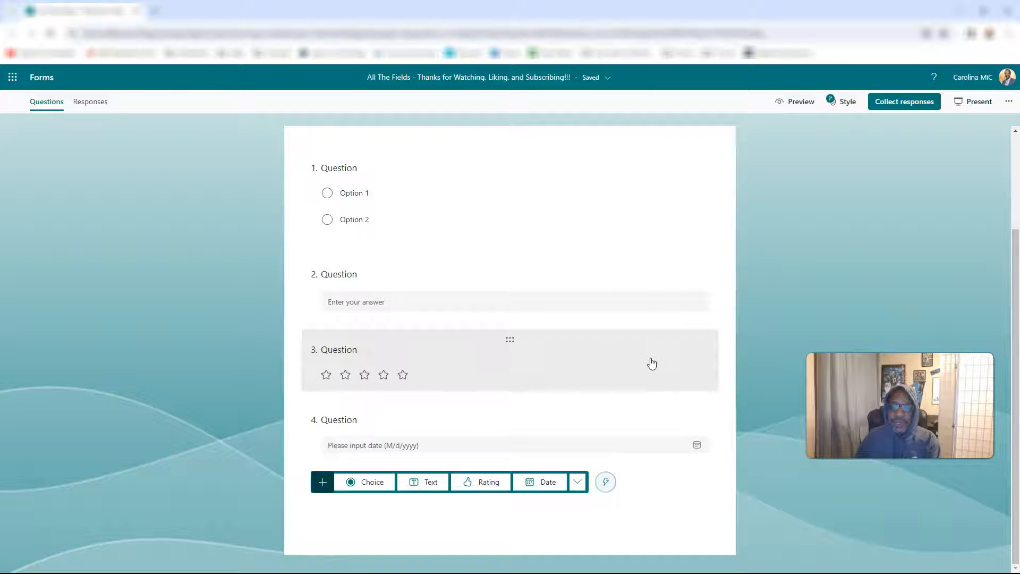
pyautogui.click(652, 363)
pyautogui.click(652, 350)
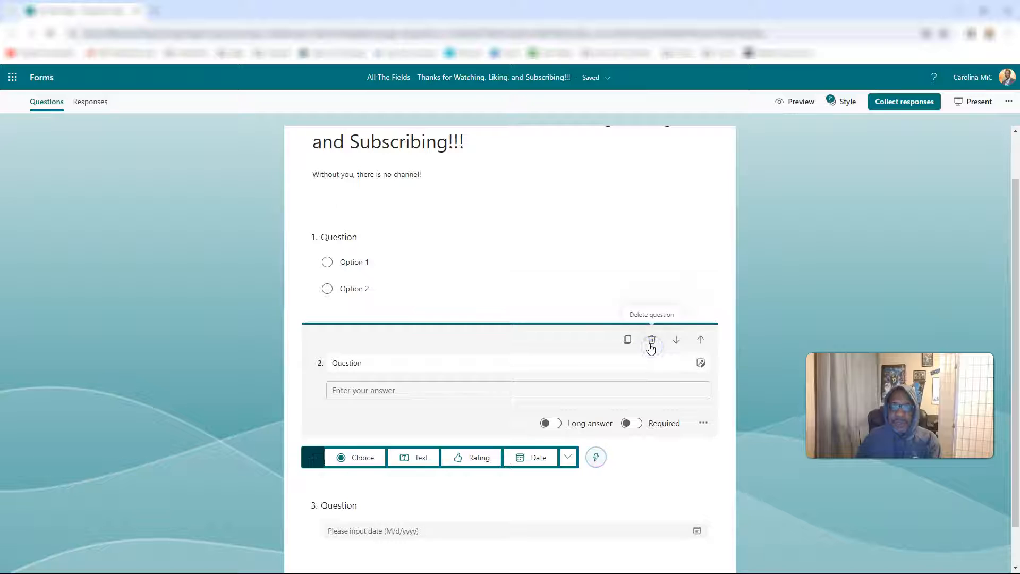
pyautogui.click(651, 348)
pyautogui.click(653, 293)
pyautogui.click(653, 294)
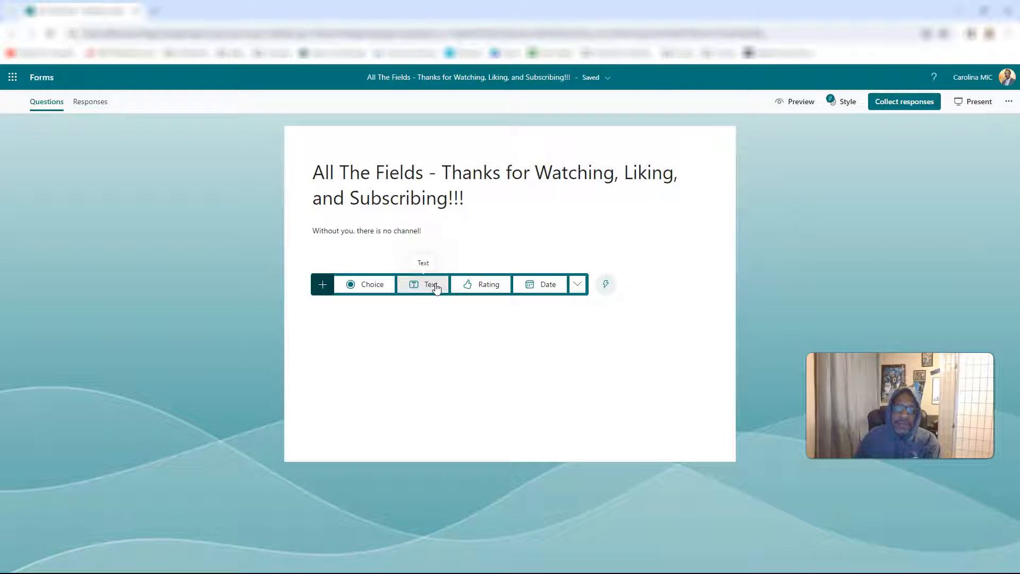
# Add a Choice question titled "How do you usually watch SharePoint Tutorials?"
pyautogui.click(371, 286)
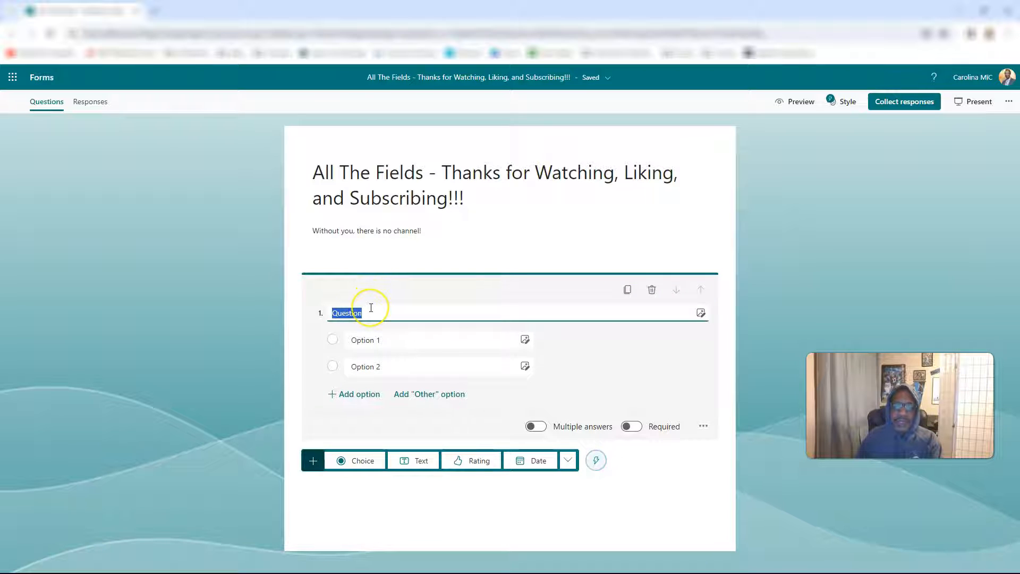
pyautogui.write('How ')
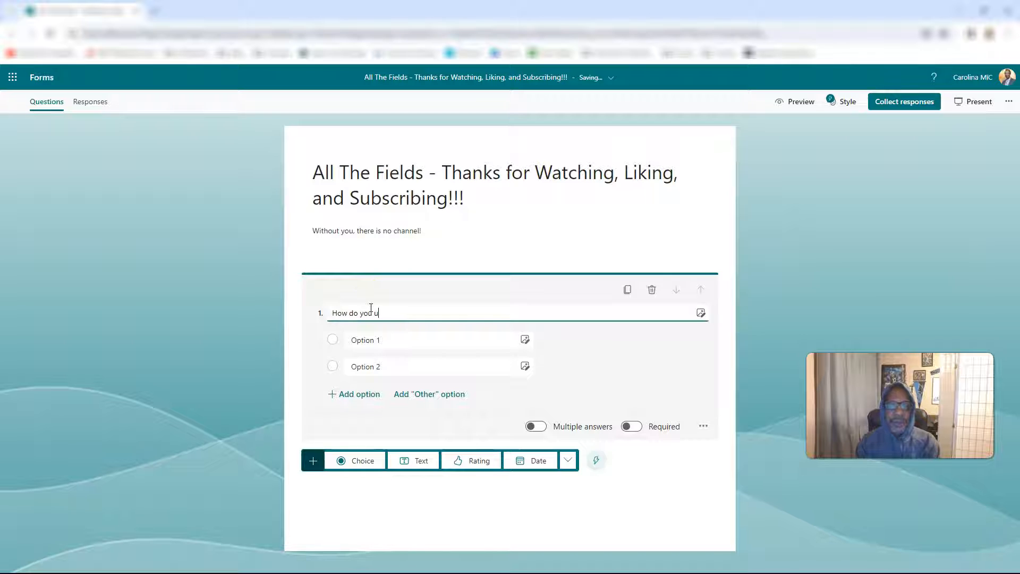
pyautogui.write('do you usually watch SharePoint Tutorials')
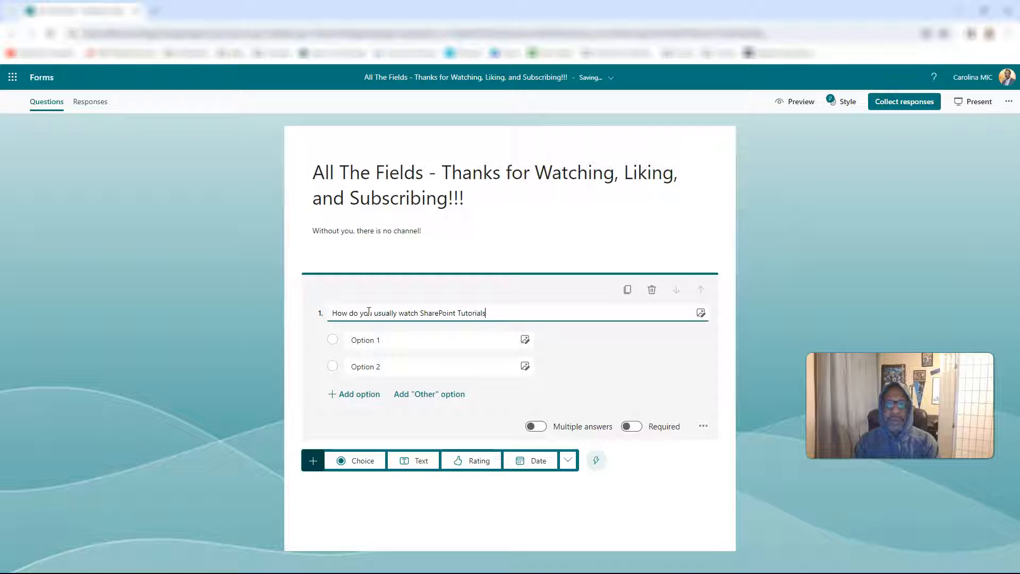
pyautogui.write('?')
# Name the first two answer options PC and Phone, and add the suggested Mac option and an "Other" option
pyautogui.click(361, 340)
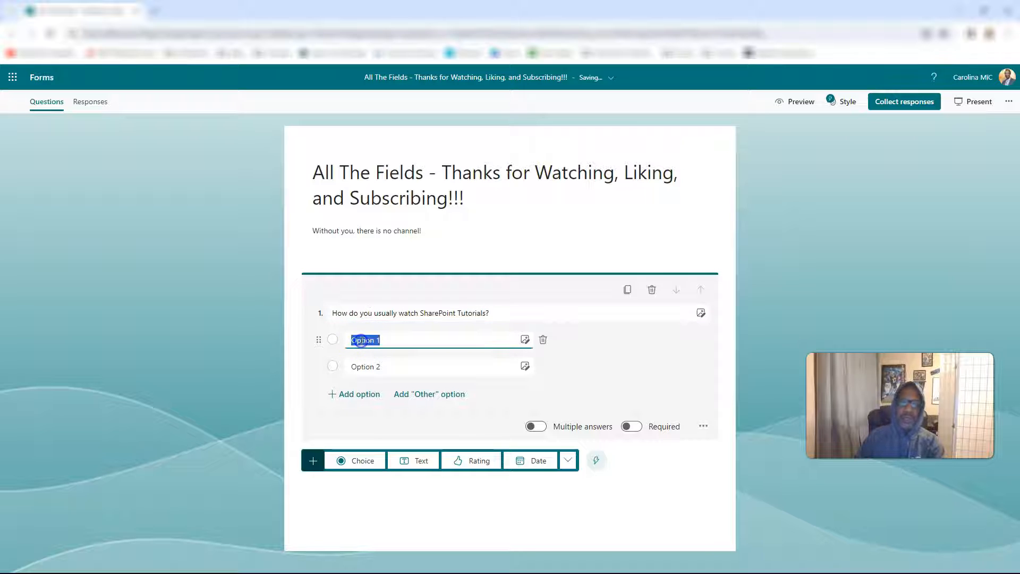
pyautogui.write('PC')
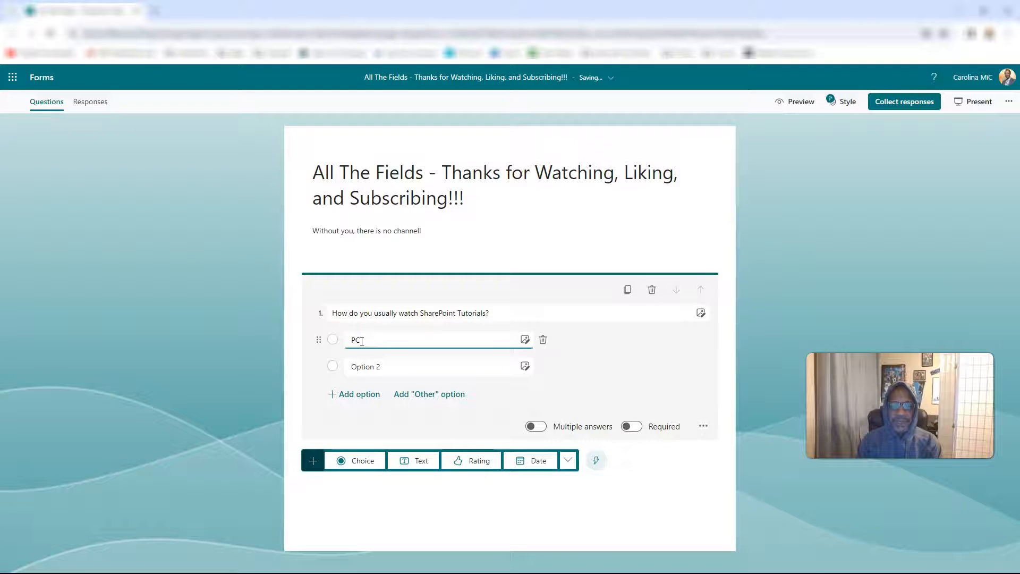
pyautogui.click(365, 363)
pyautogui.write('Phone')
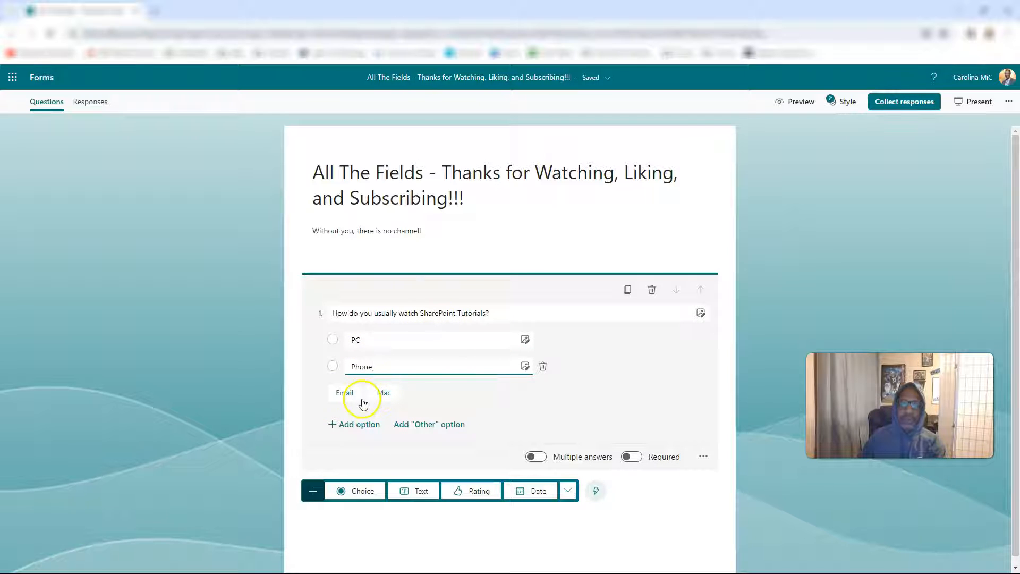
pyautogui.click(380, 392)
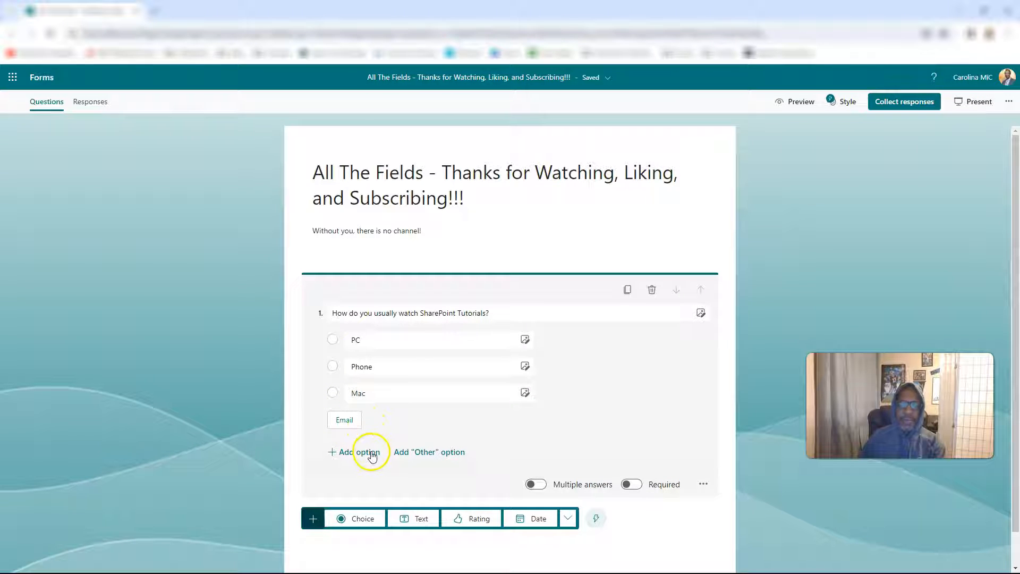
pyautogui.click(426, 452)
pyautogui.click(372, 420)
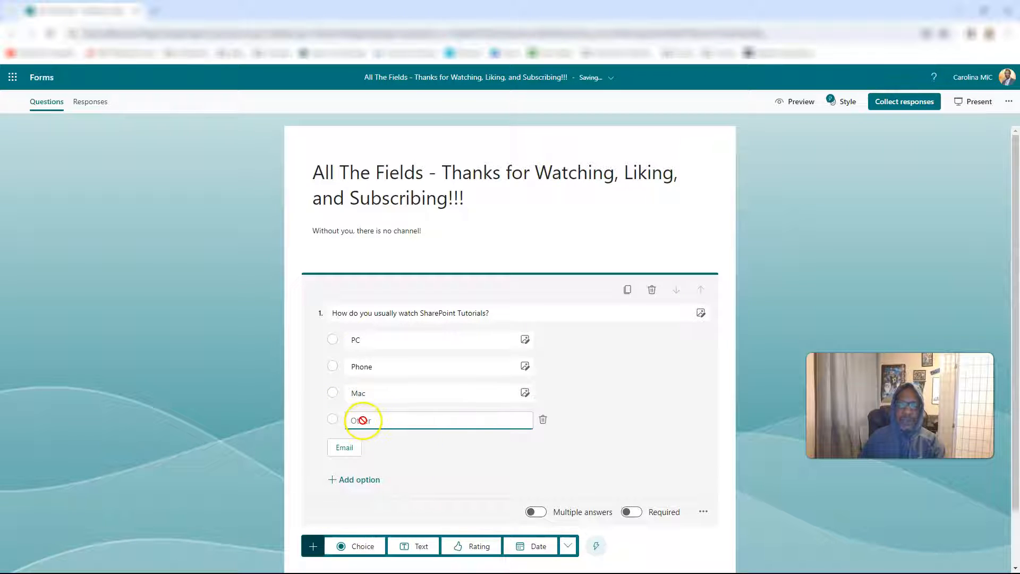
# Allow multiple answers for the SharePoint Tutorials question and move the Phone option above PC
pyautogui.click(537, 512)
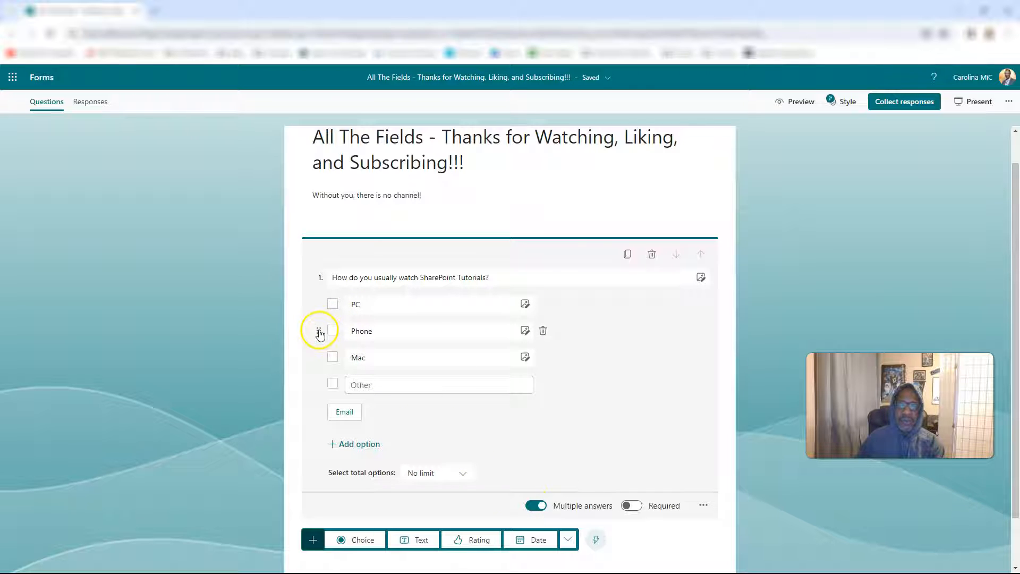
pyautogui.moveTo(319, 334); pyautogui.dragTo(312, 301)
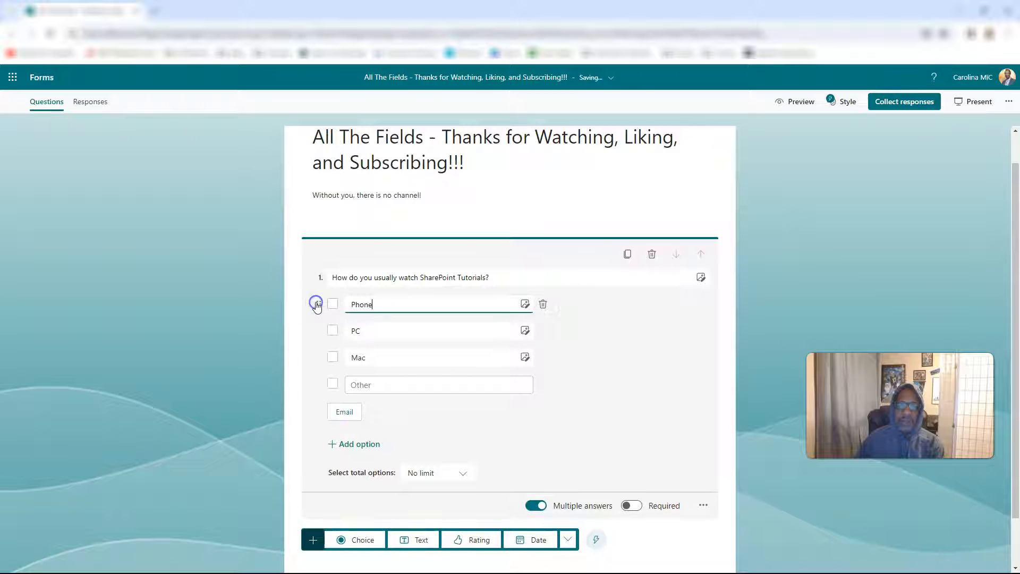
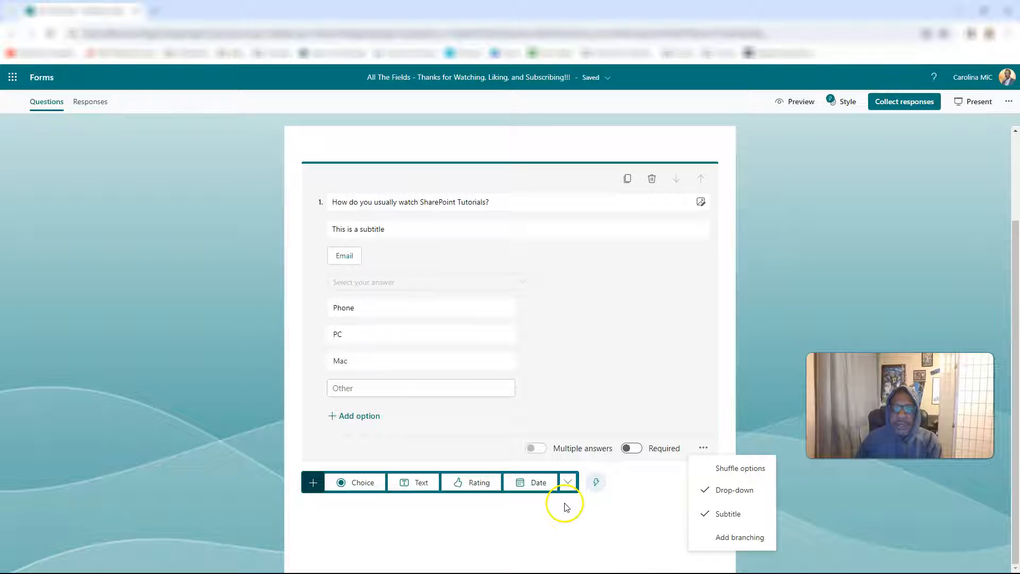
# Add a Text question titled "Tell us more about this thing...." below the SharePoint Tutorials question
pyautogui.click(413, 484)
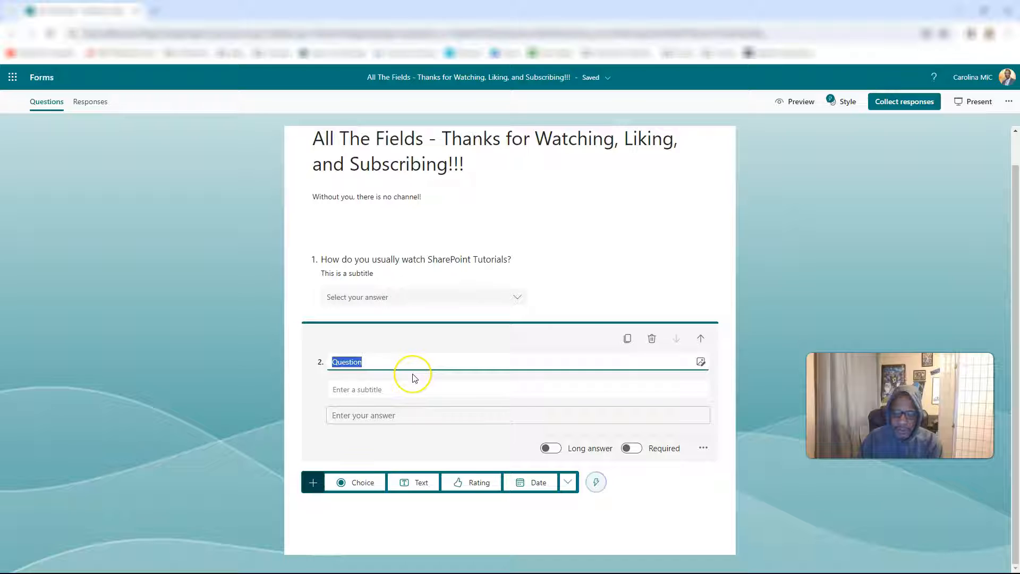
pyautogui.write('Tell us more about')
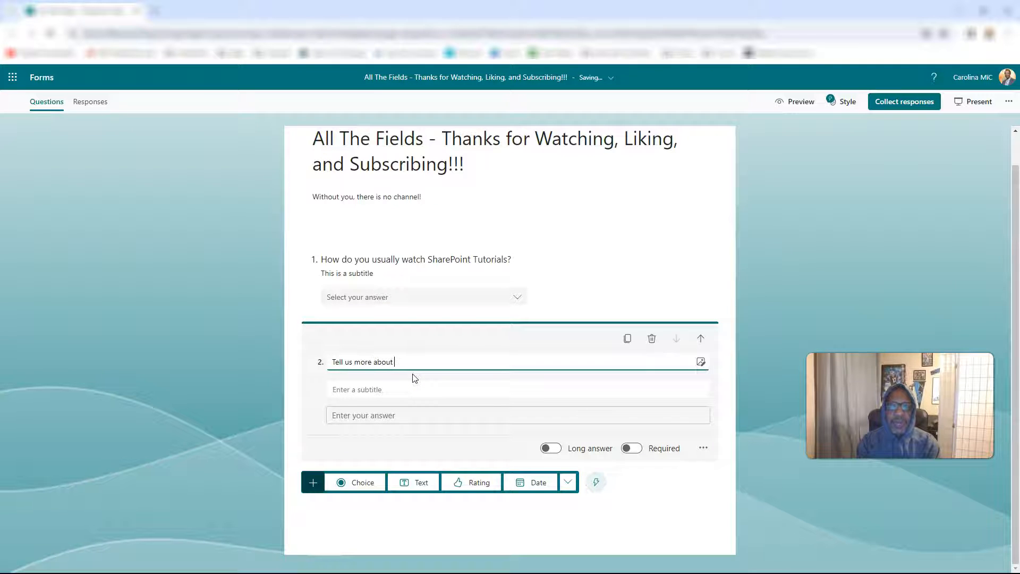
pyautogui.write(' this thing....')
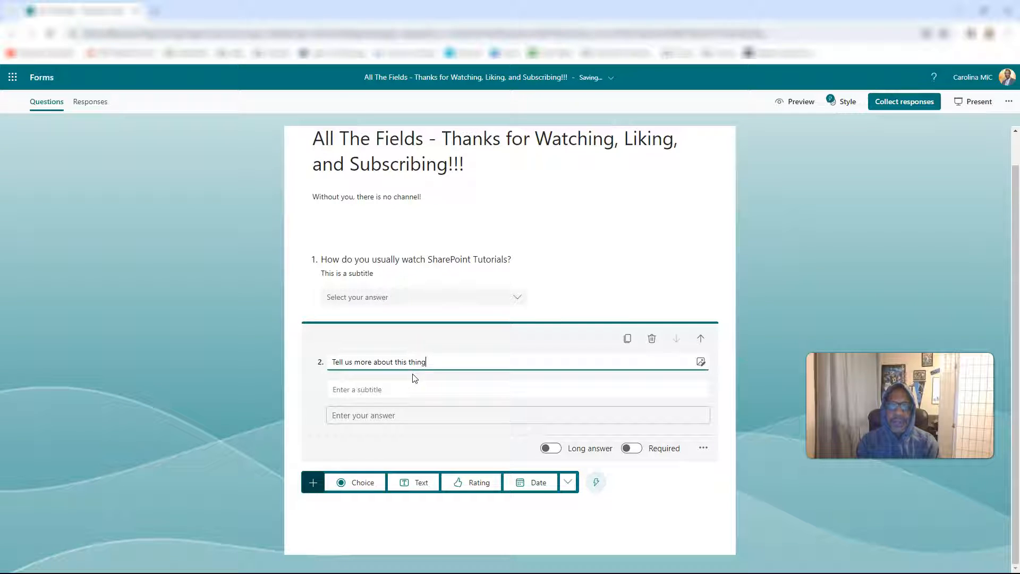
pyautogui.click(376, 393)
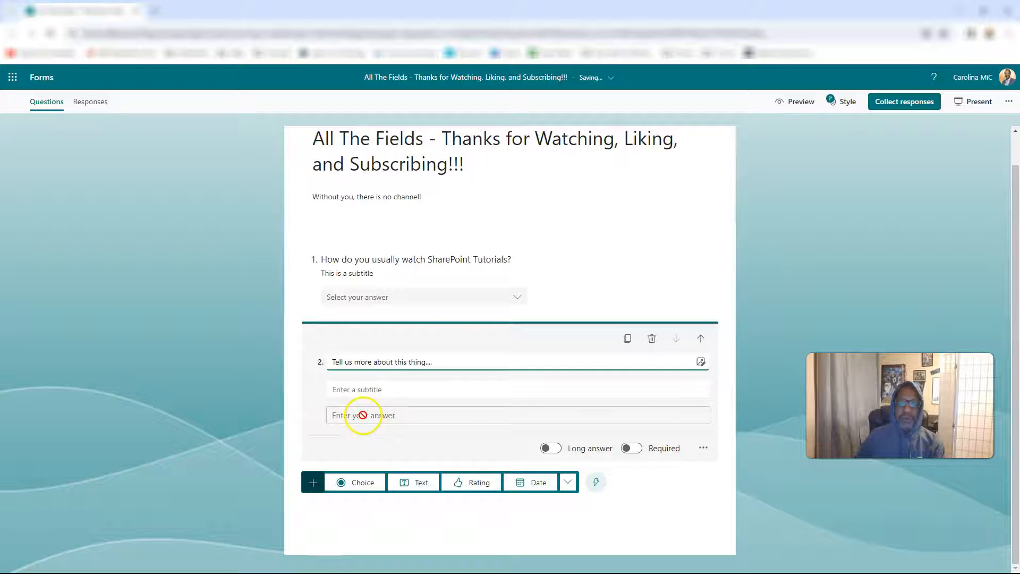
# Toggle the Text question's long answer setting to compare both answer box sizes, leaving it on
pyautogui.click(552, 449)
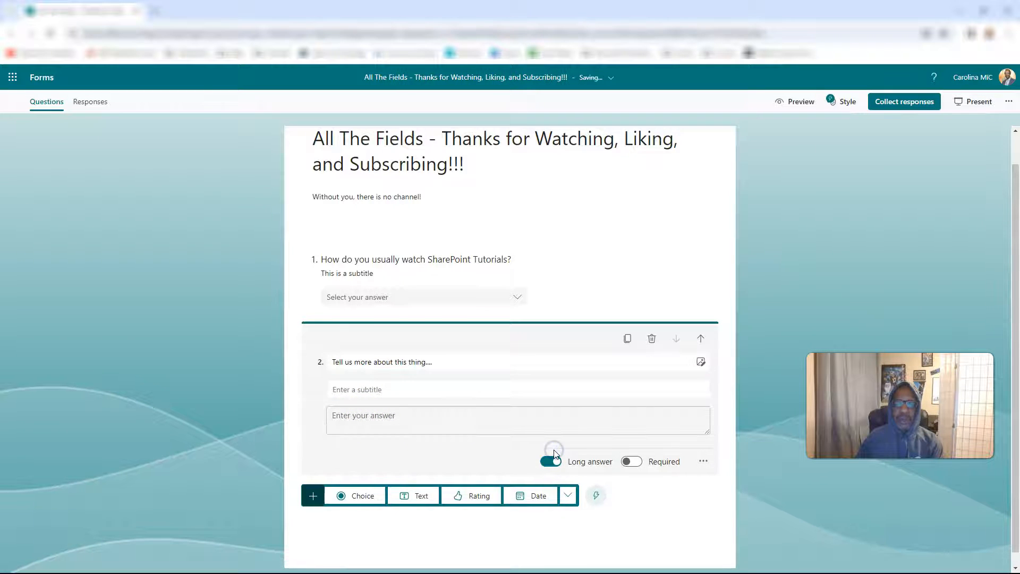
pyautogui.click(551, 489)
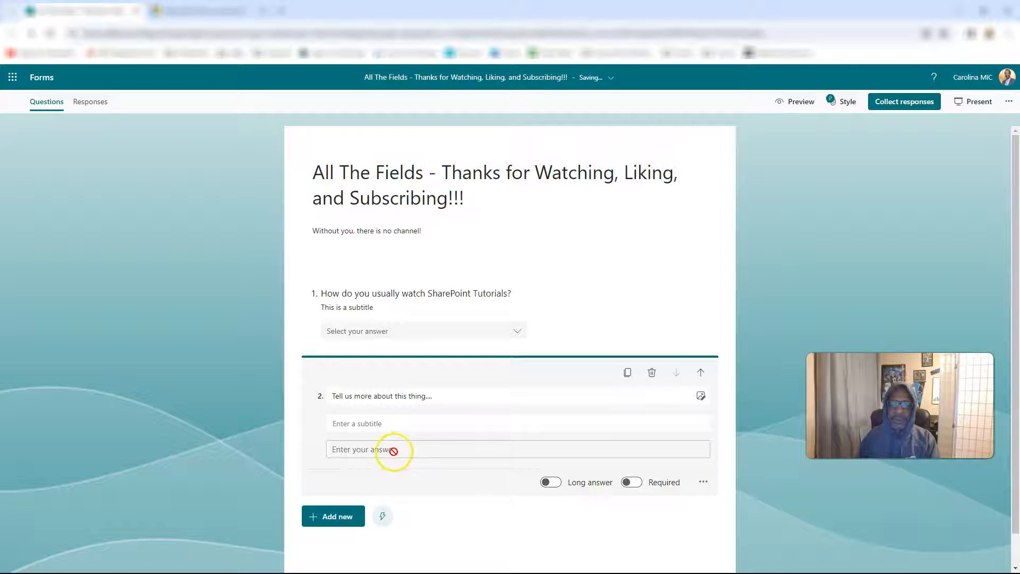
pyautogui.click(550, 481)
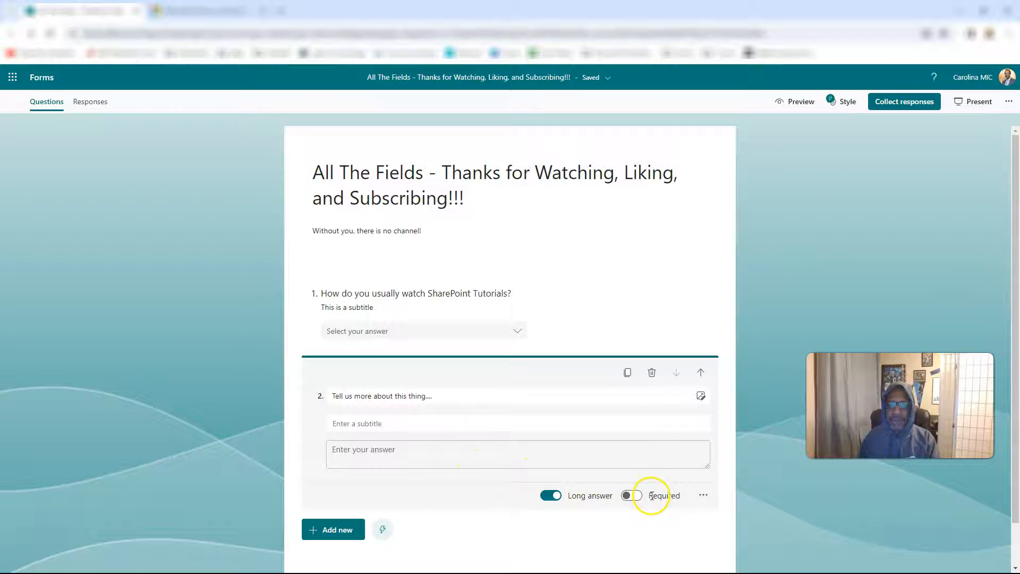
# Remove the subtitle from the Text question and enable a Number restriction on its answer
pyautogui.click(702, 496)
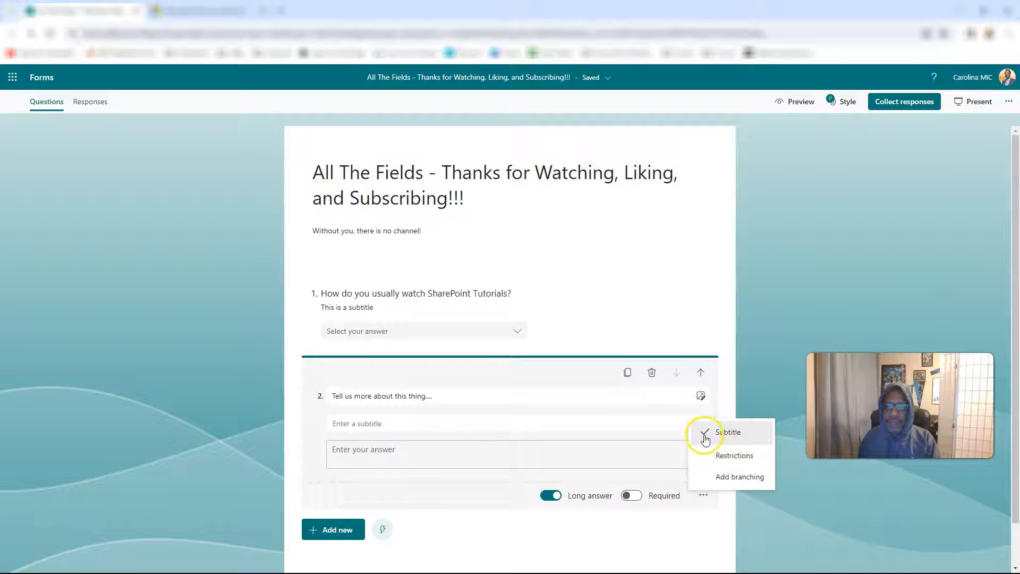
pyautogui.click(705, 433)
pyautogui.click(703, 473)
pyautogui.click(710, 506)
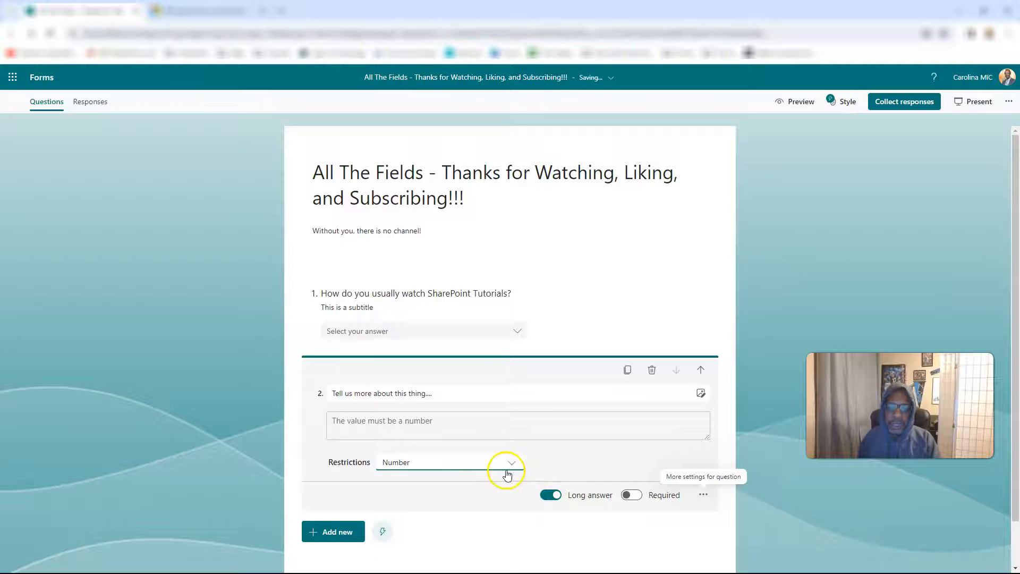
# Examine the available number restriction types and the Text question's additional settings, including branching
pyautogui.click(510, 466)
pyautogui.scroll(-3, 494, 483)
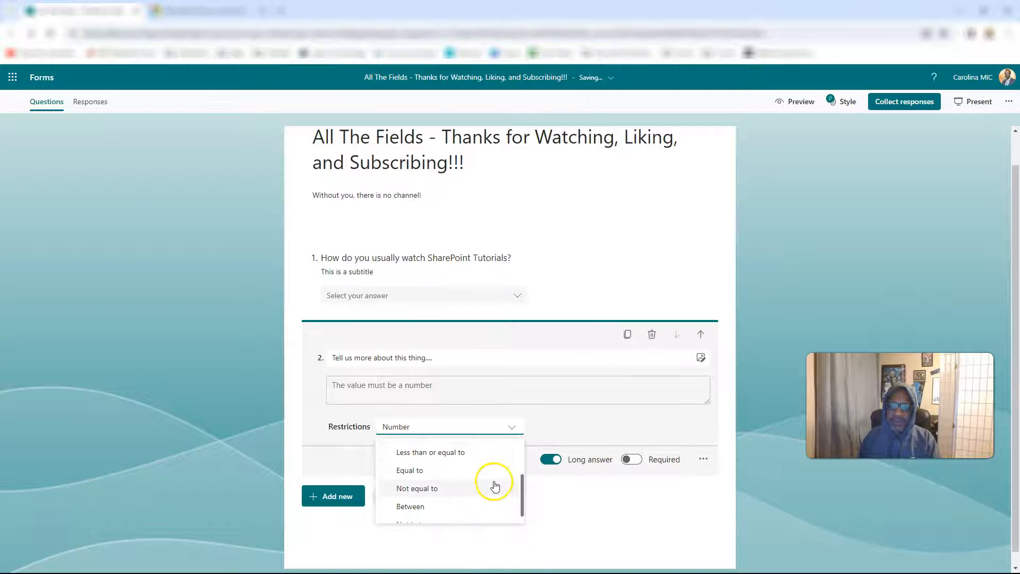
pyautogui.scroll(2, 494, 485)
pyautogui.scroll(-2, 494, 485)
pyautogui.scroll(1, 494, 485)
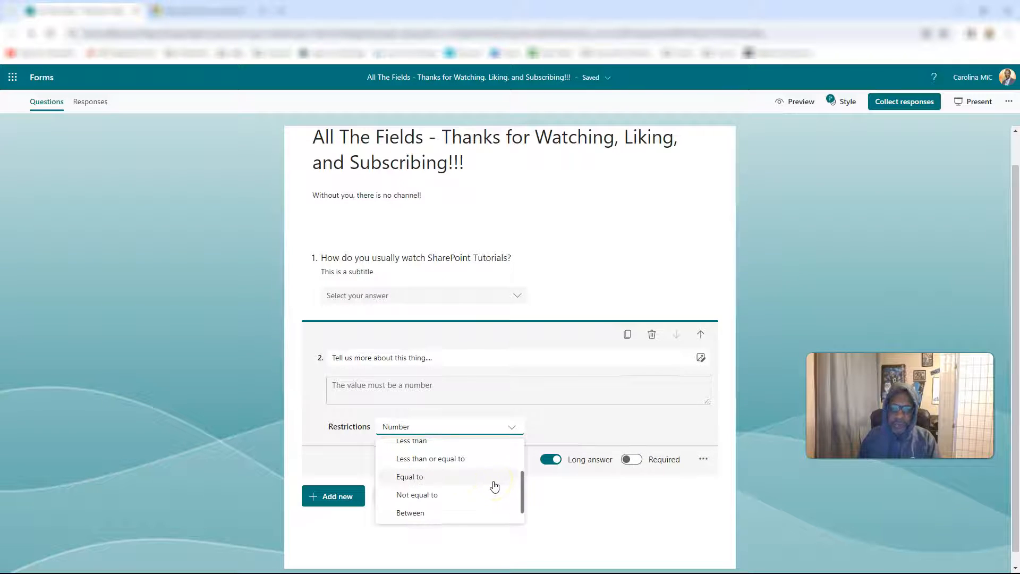
pyautogui.click(534, 453)
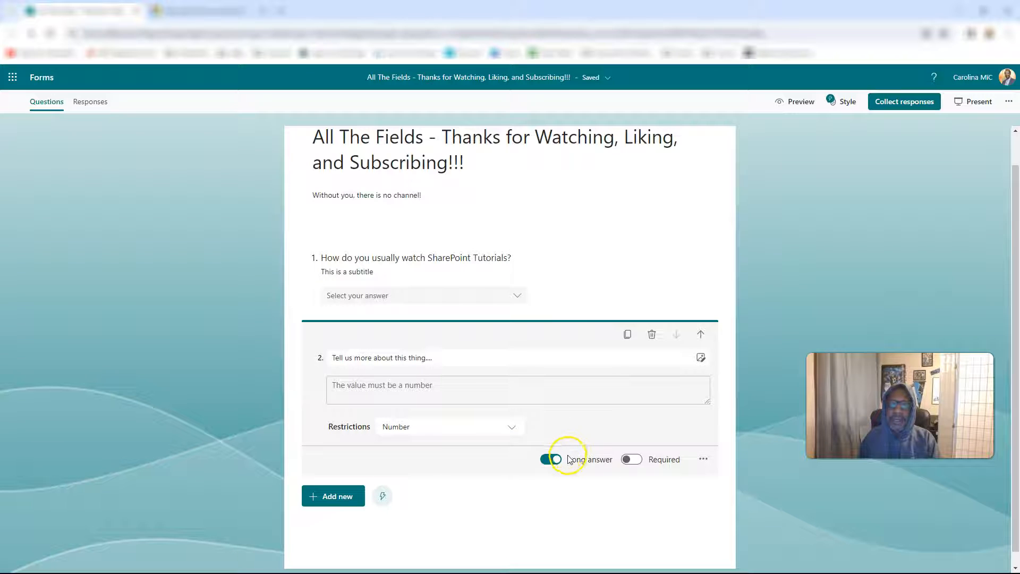
pyautogui.click(703, 459)
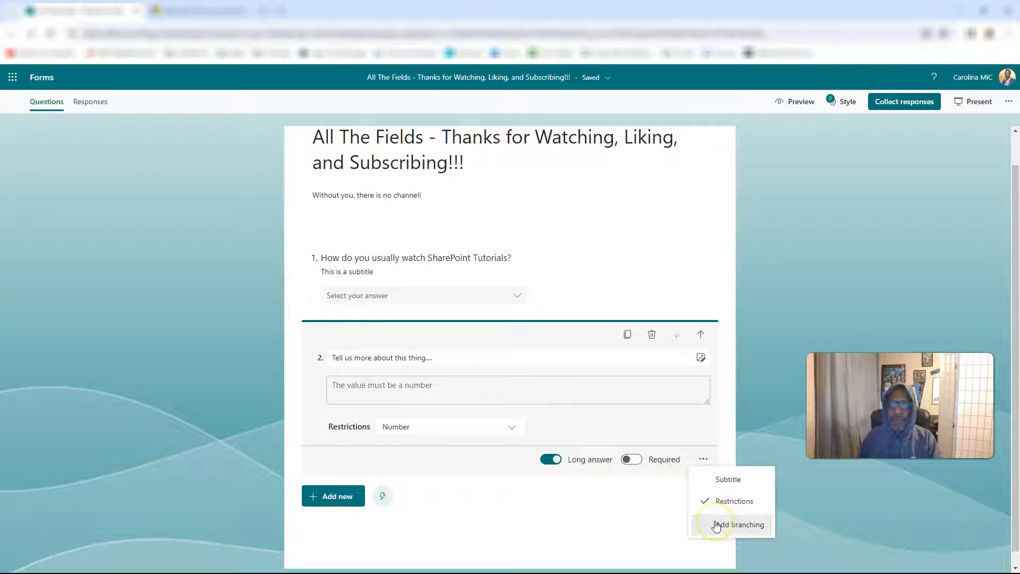
pyautogui.scroll(-1, 468, 507)
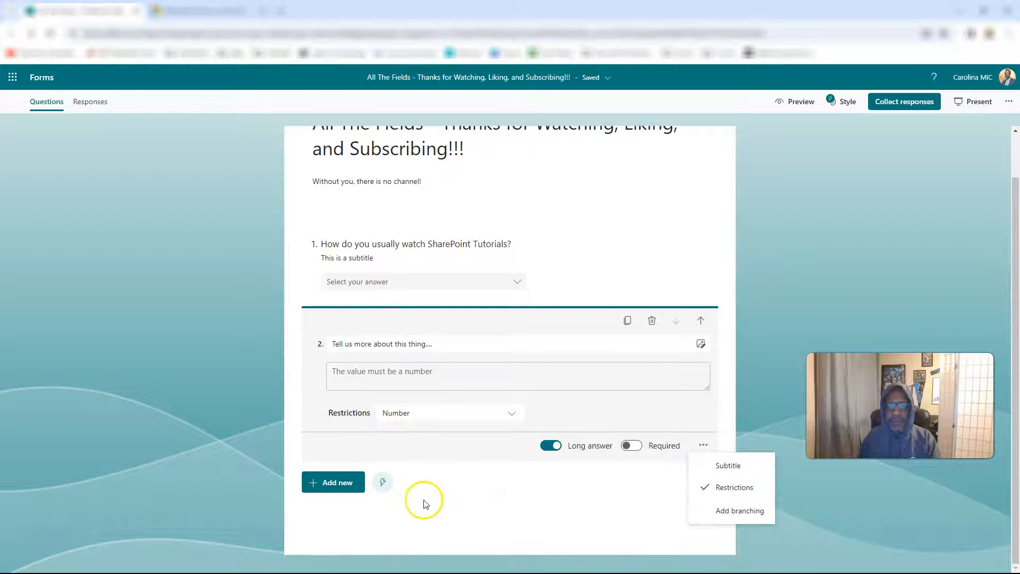
# Add a Rating question titled "What's the quality of this...." after the Text question
pyautogui.click(340, 485)
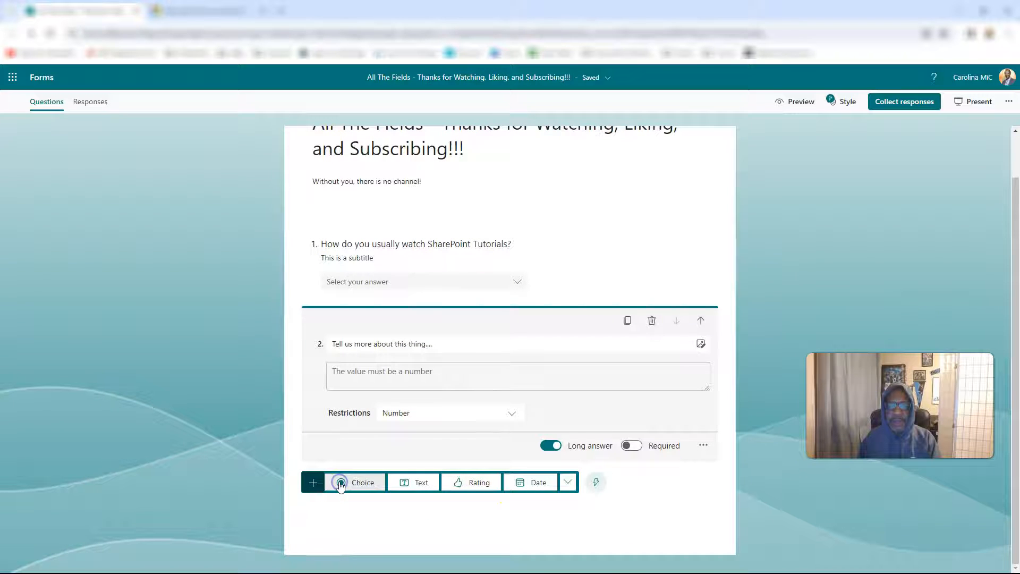
pyautogui.click(466, 485)
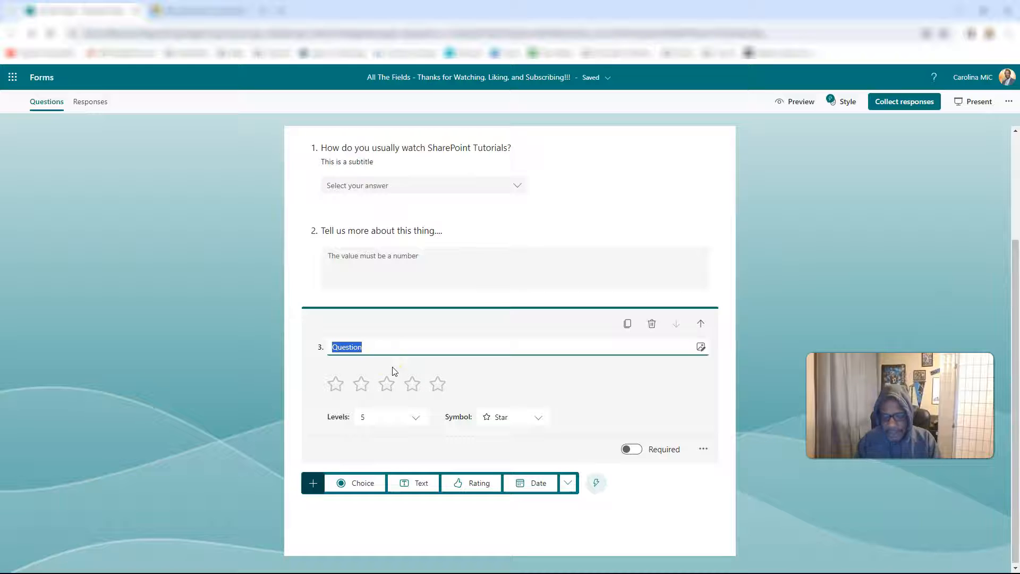
pyautogui.write("What's the quality")
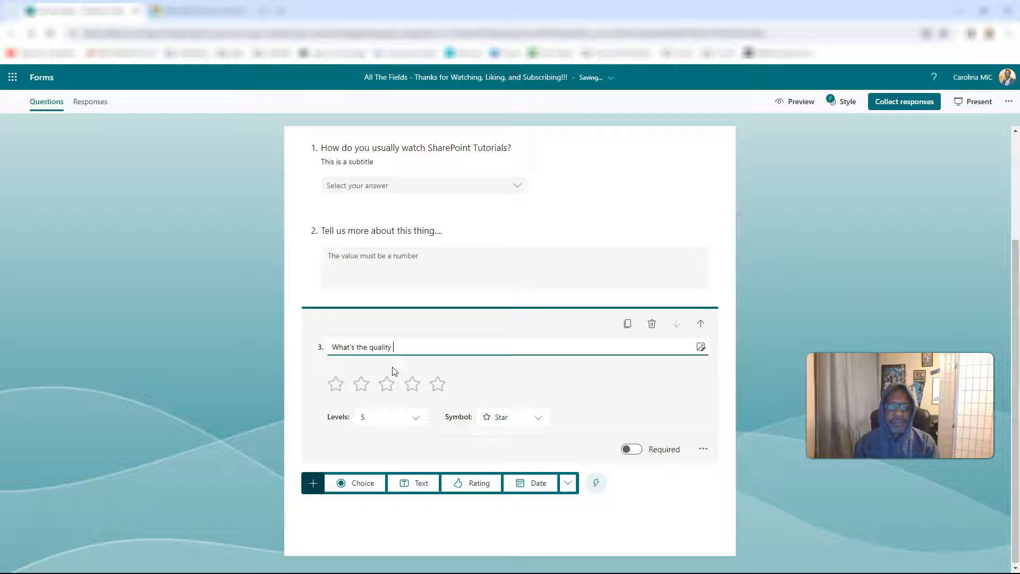
pyautogui.write('of this....')
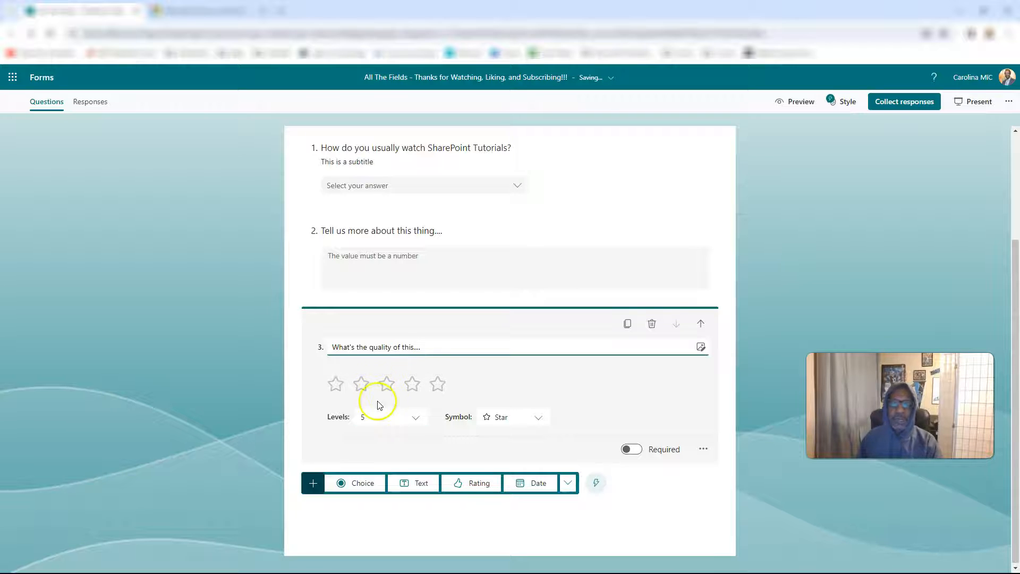
# Try 2 levels for the Rating question, and set its scale to 10 levels
pyautogui.click(416, 417)
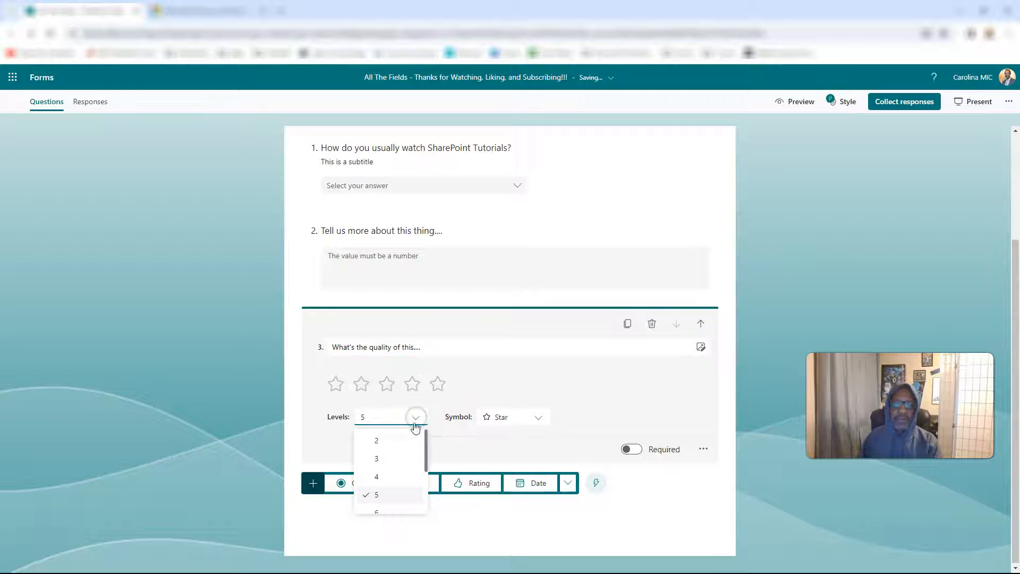
pyautogui.click(396, 441)
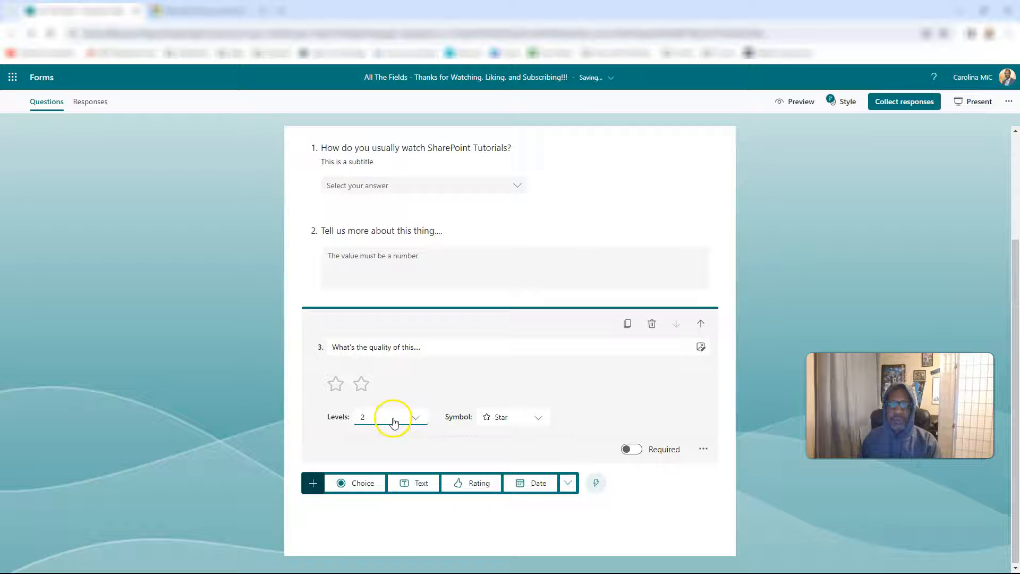
pyautogui.click(396, 417)
pyautogui.scroll(-3, 394, 468)
pyautogui.click(389, 501)
# Change the Rating question's symbol to Trophy
pyautogui.click(518, 419)
pyautogui.scroll(-3, 523, 472)
pyautogui.scroll(-2, 521, 470)
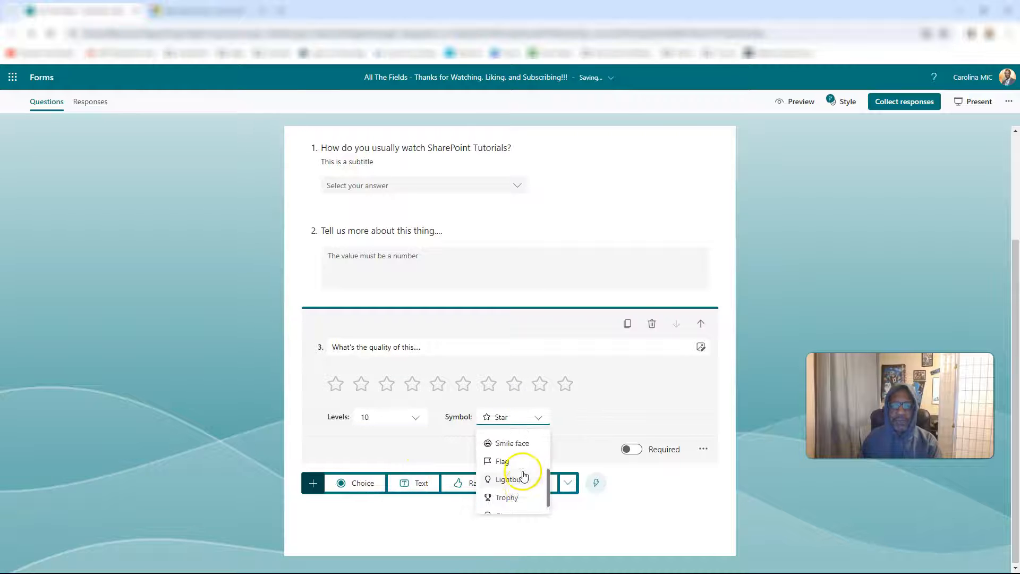
pyautogui.click(510, 484)
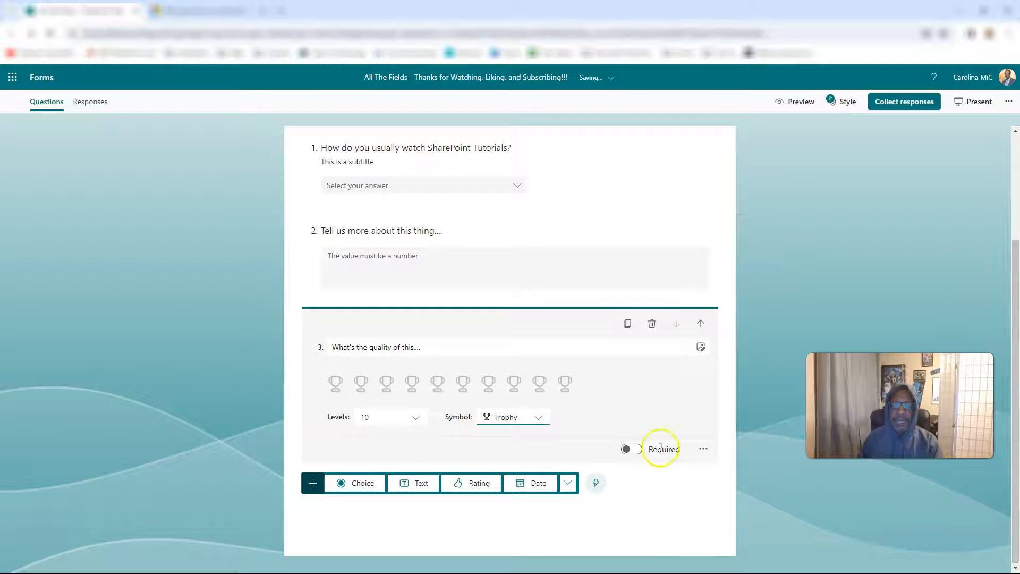
# Enable labels on the Rating question, labelling 1 Trophy "Hmmm" and 10 Trophies "What?"
pyautogui.click(704, 449)
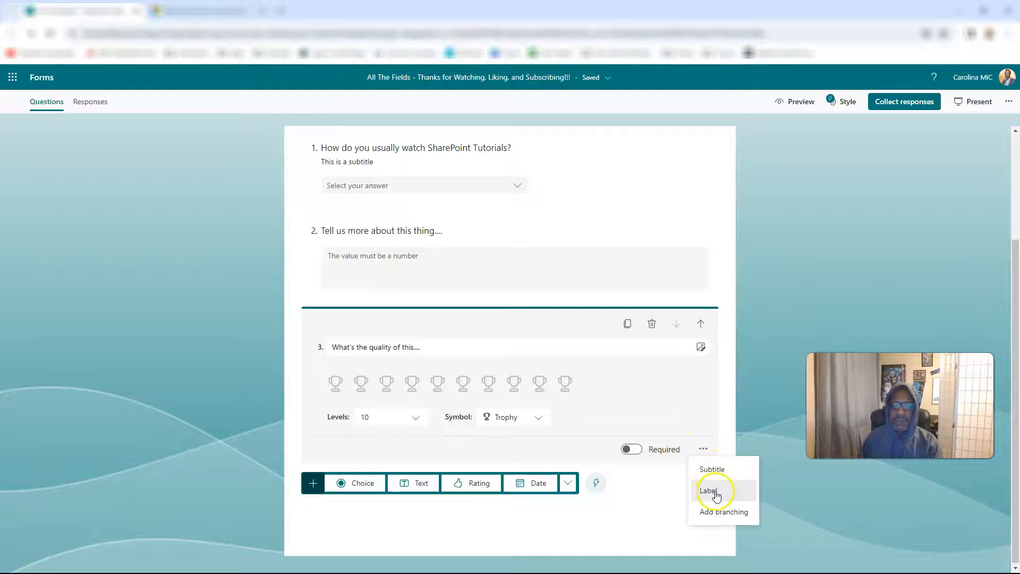
pyautogui.click(716, 491)
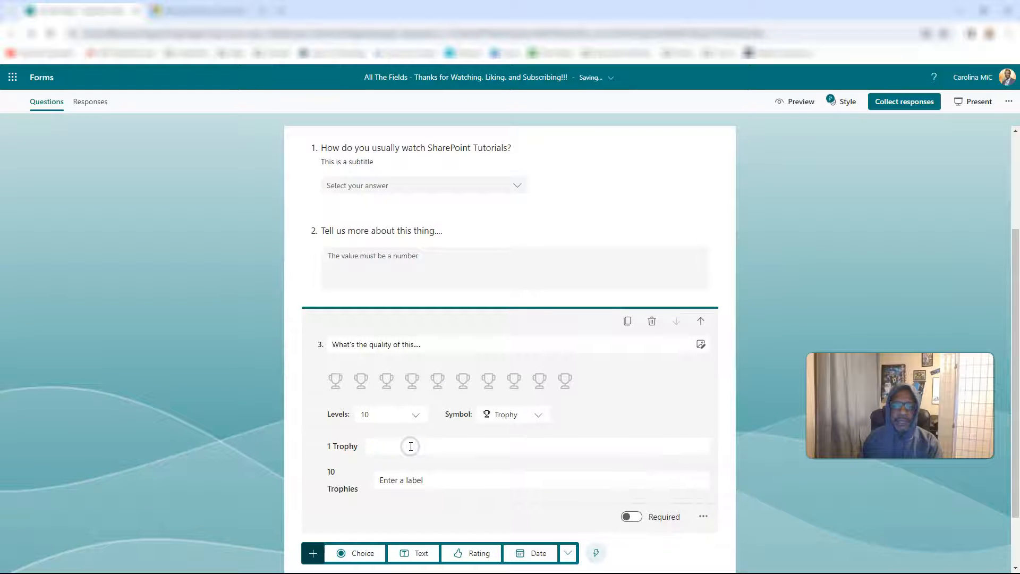
pyautogui.write('Hmmm')
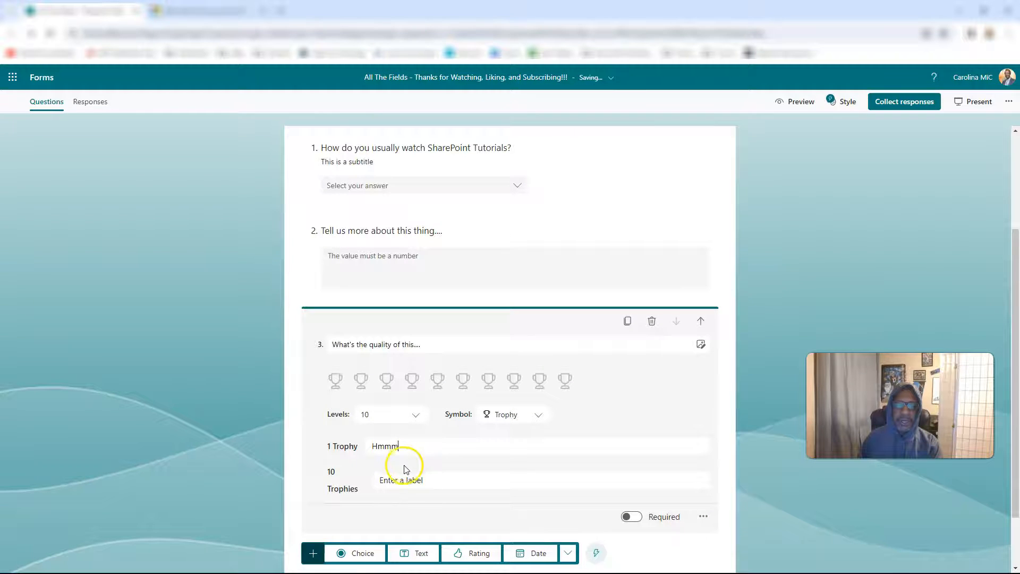
pyautogui.click(402, 479)
pyautogui.write('What?')
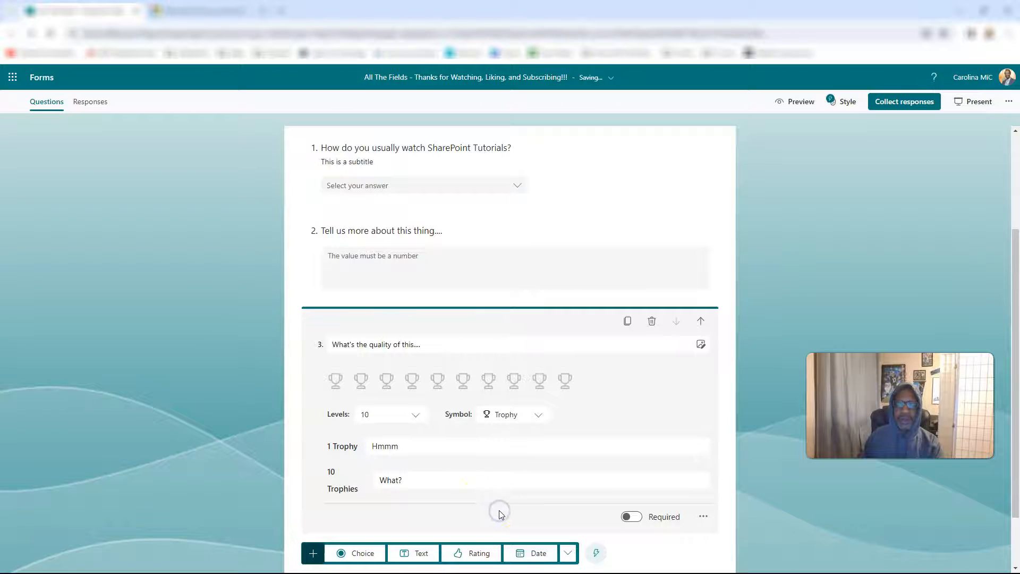
# Preview the form to check how the rating labels appear, and return to editing
pyautogui.click(790, 101)
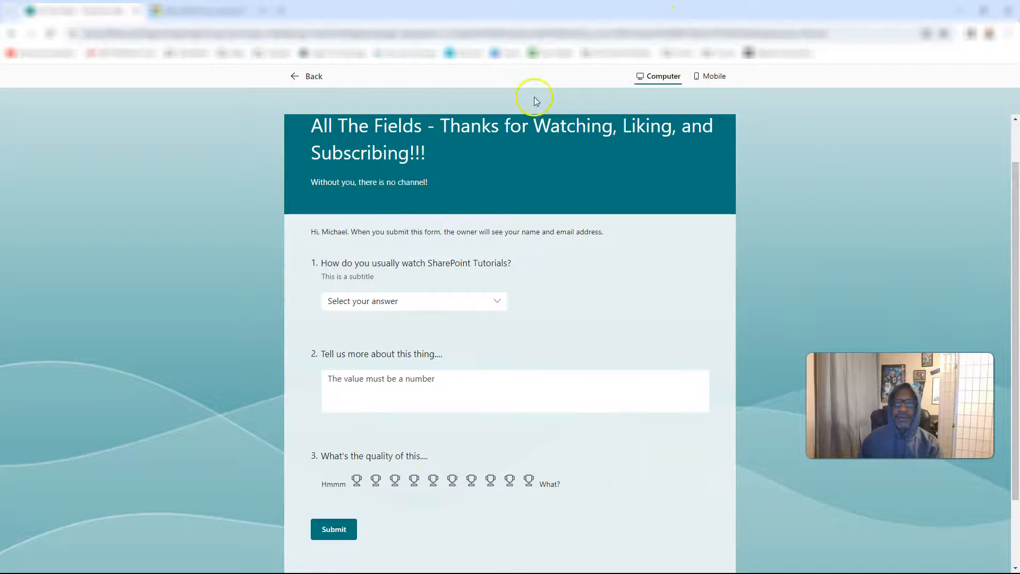
pyautogui.click(292, 76)
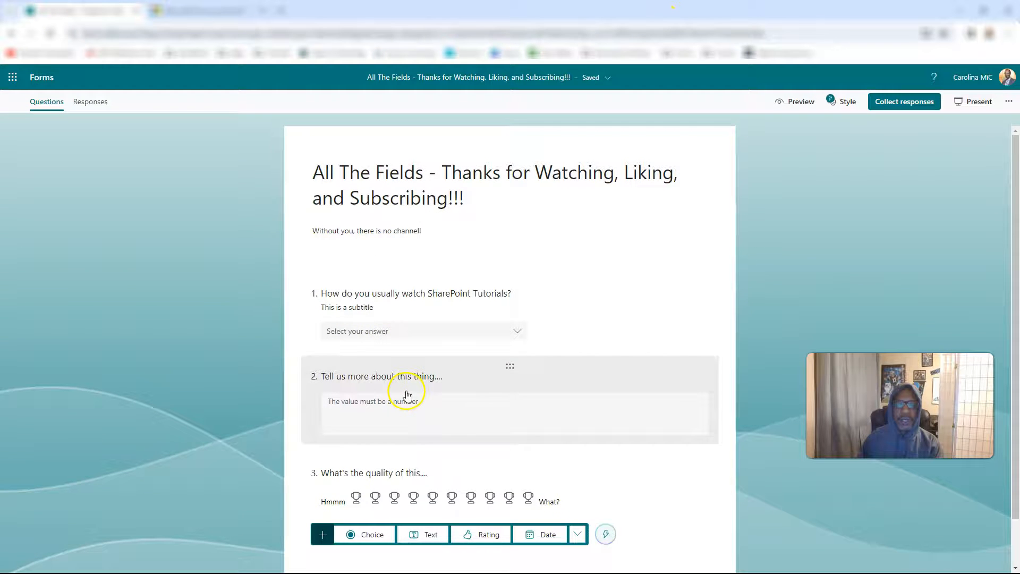
# Change the Rating question's labels to "Not good" for 1 Trophy and "Best Ever" for 10 Trophies
pyautogui.click(489, 499)
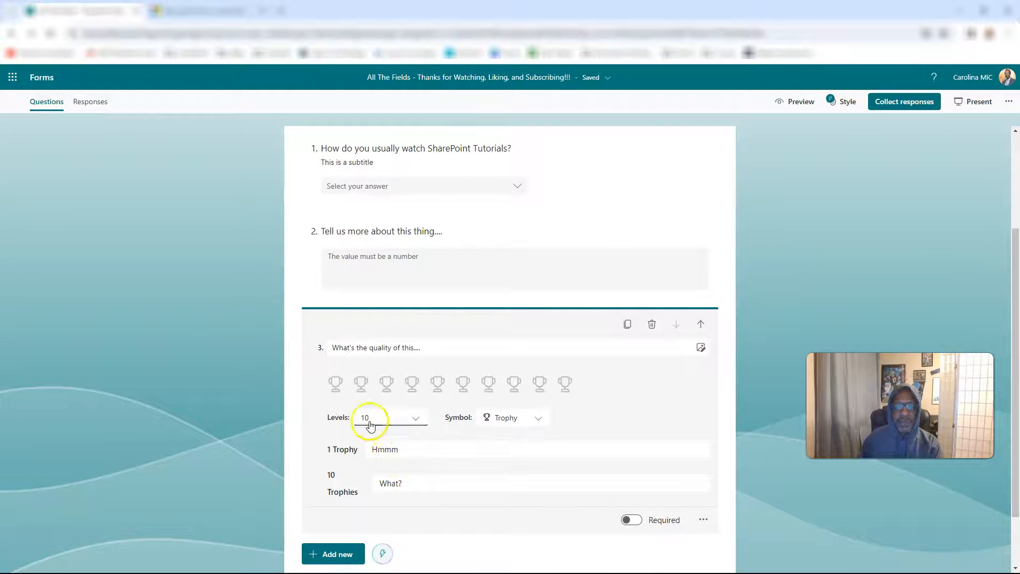
pyautogui.doubleClick(388, 450)
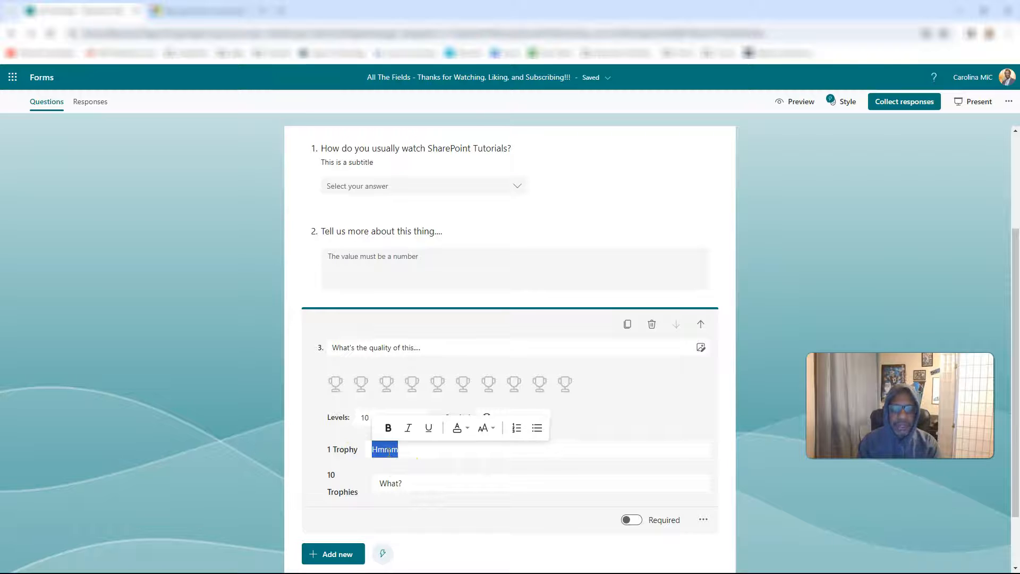
pyautogui.write('Not good')
pyautogui.doubleClick(396, 482)
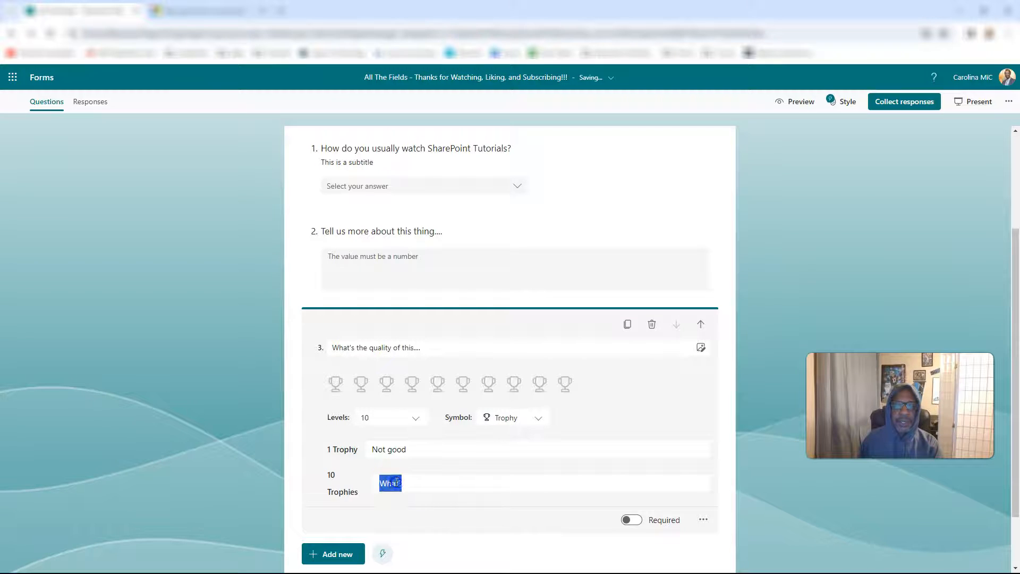
pyautogui.write('Best Ever')
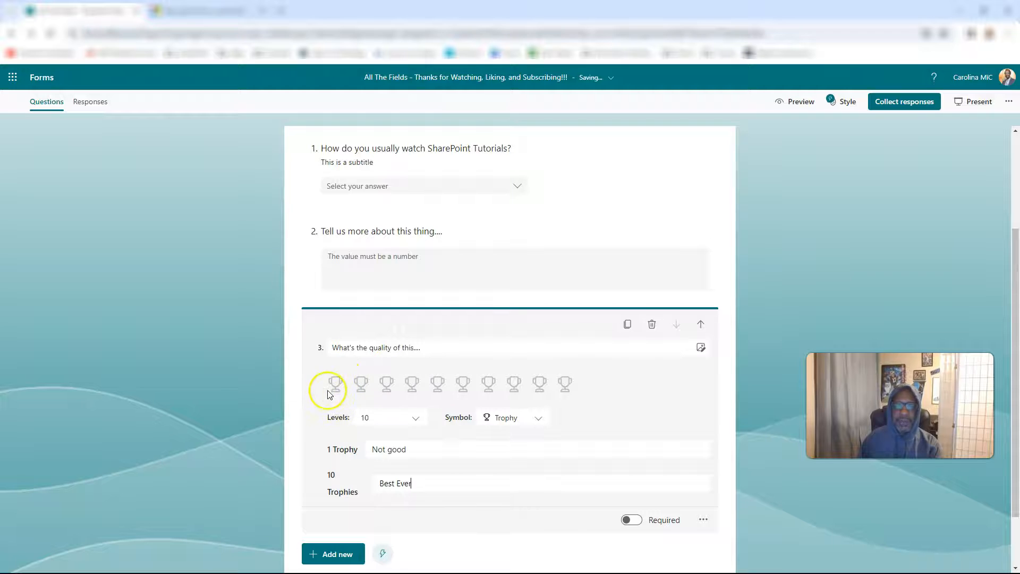
pyautogui.click(467, 226)
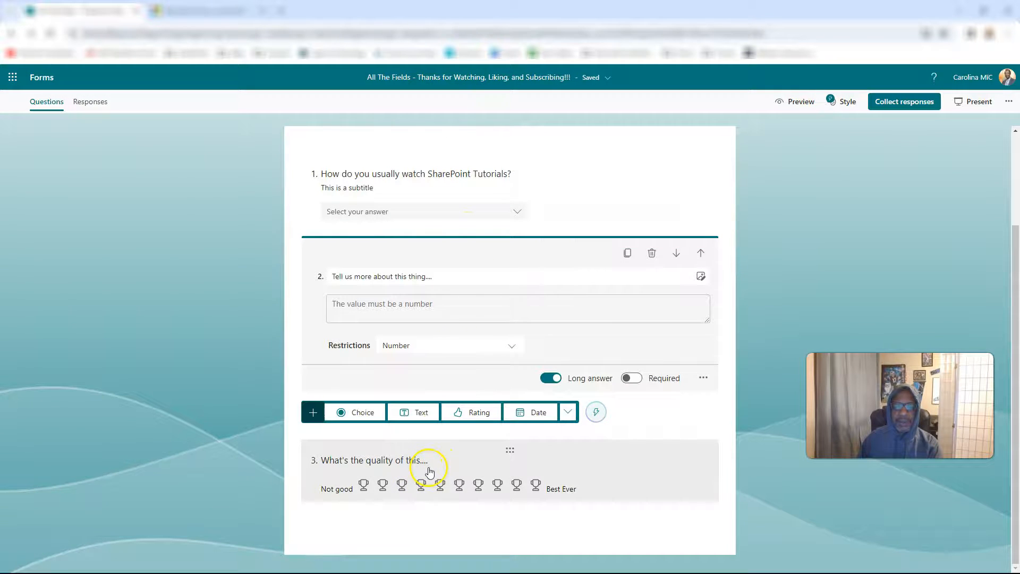
pyautogui.click(455, 455)
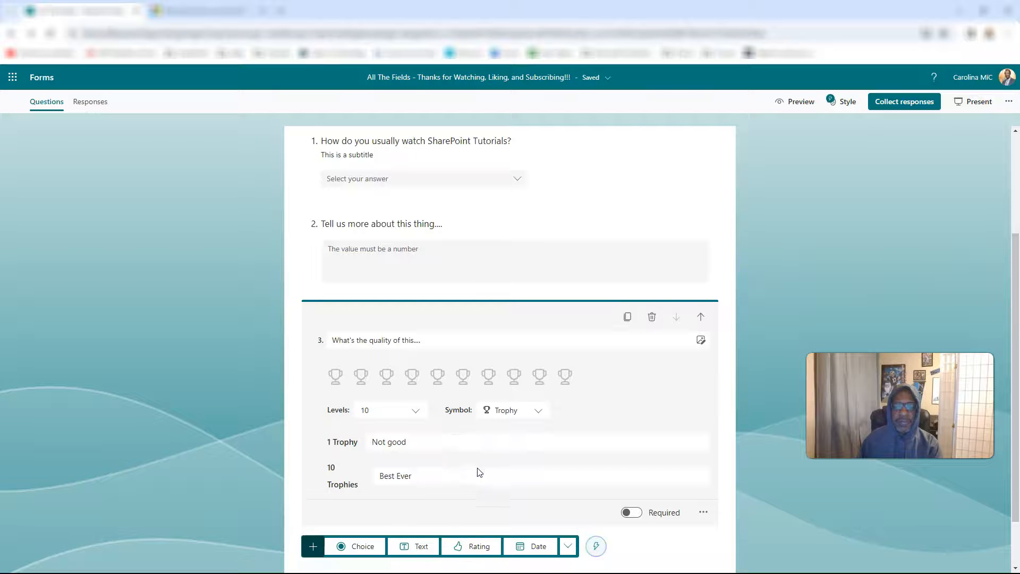
pyautogui.scroll(-1, 480, 472)
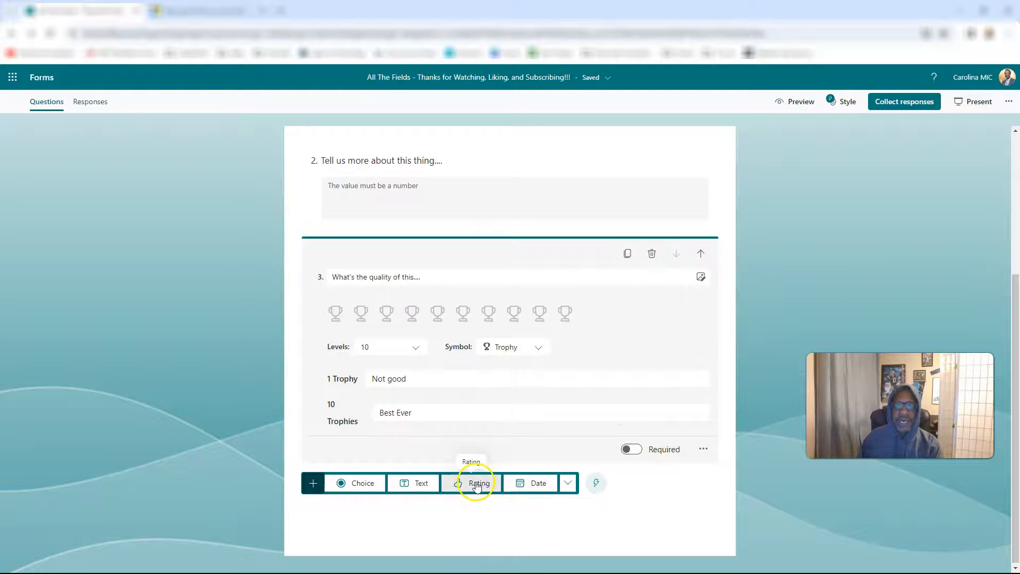
# Add a Date question titled "When?" and check which additional settings it offers
pyautogui.click(528, 484)
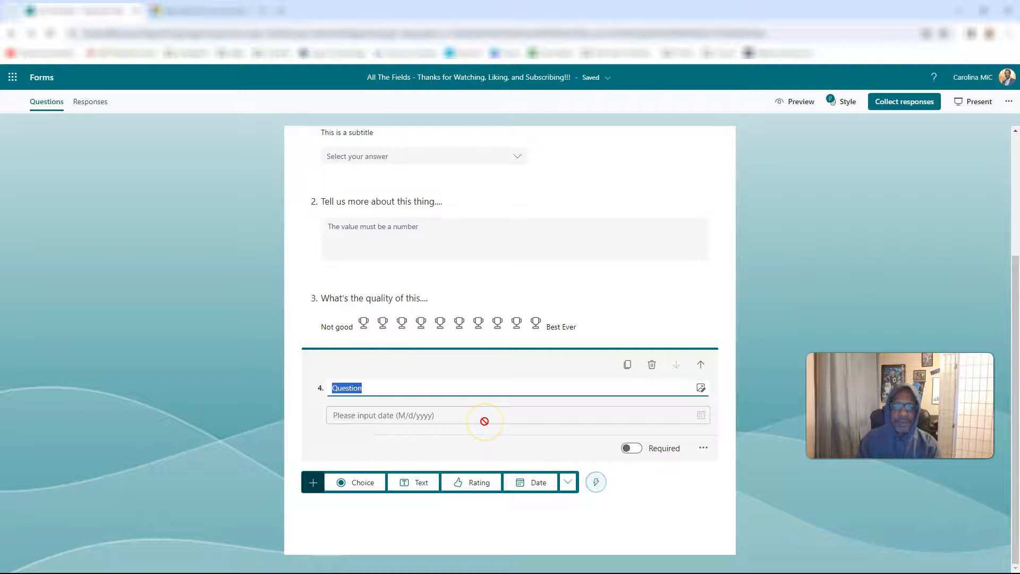
pyautogui.write('When?')
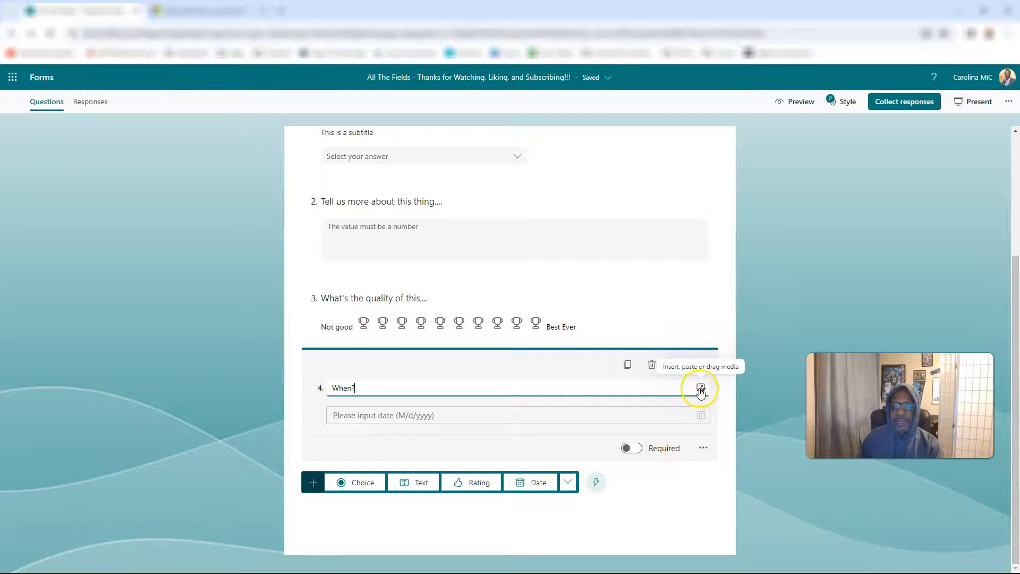
pyautogui.click(703, 448)
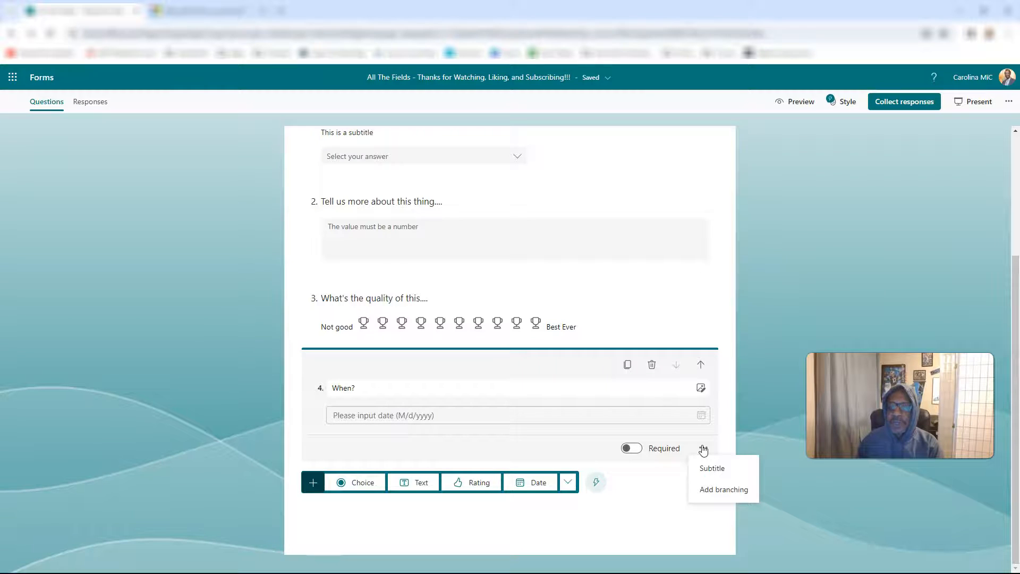
# Add a Ranking question titled "Rank These" after the Date question
pyautogui.click(567, 484)
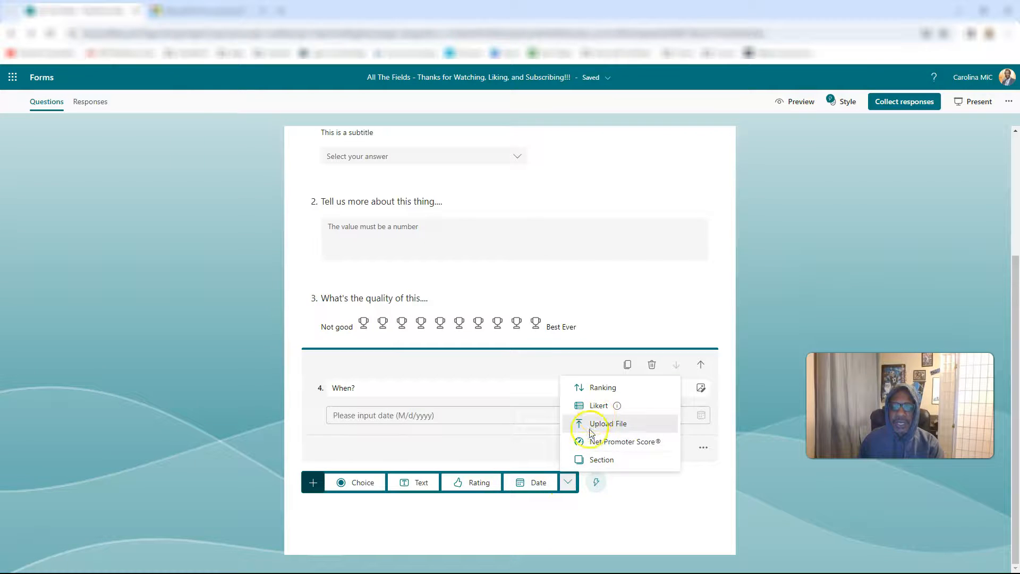
pyautogui.click(601, 386)
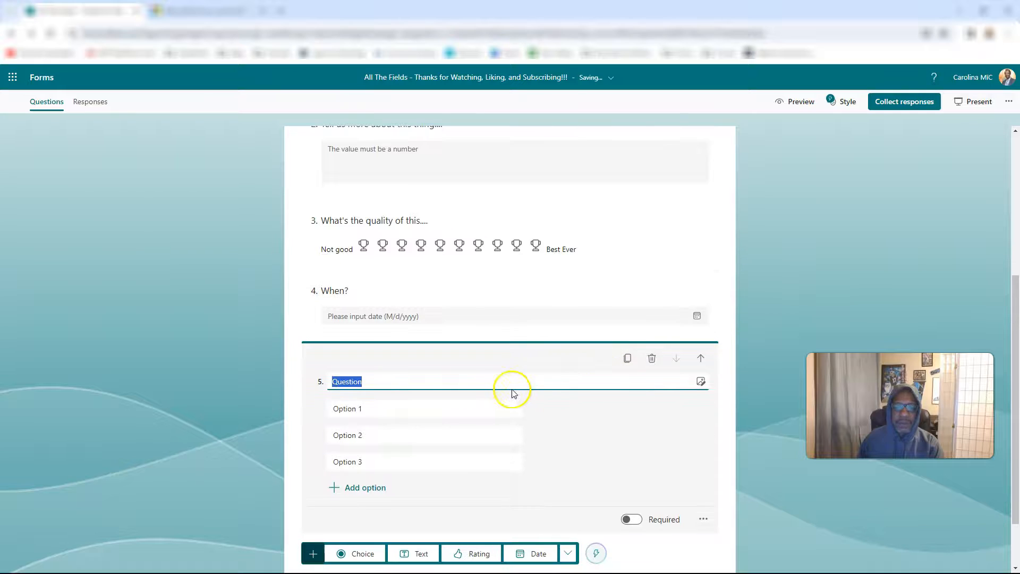
pyautogui.write('Rank ')
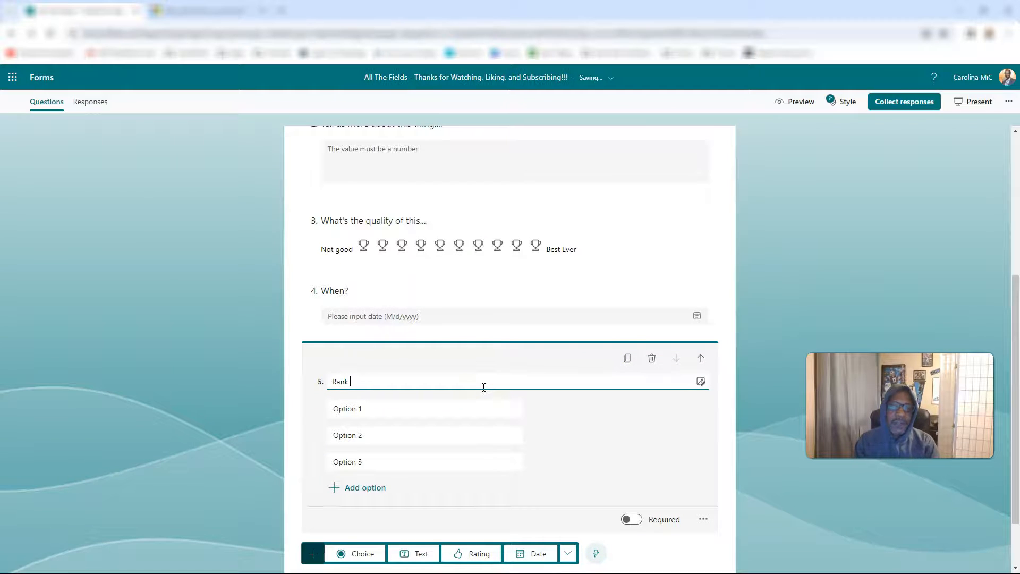
pyautogui.write('These')
# Name the three options of the Ranking question "Flowers", "Diamonds" and "Cash"
pyautogui.click(411, 405)
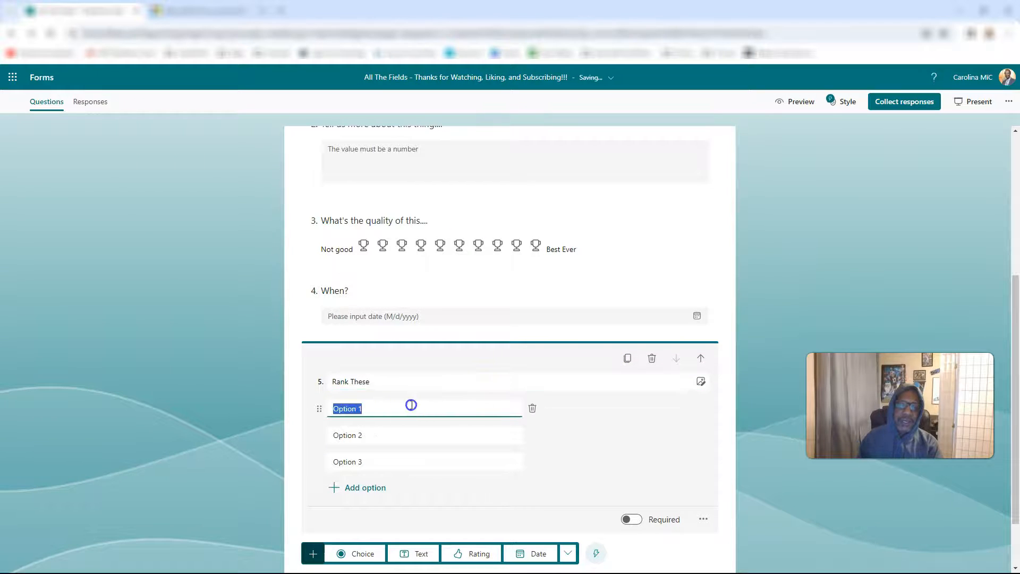
pyautogui.write('Flowers')
pyautogui.click(387, 435)
pyautogui.write('Diamonds')
pyautogui.click(376, 460)
pyautogui.write('cash')
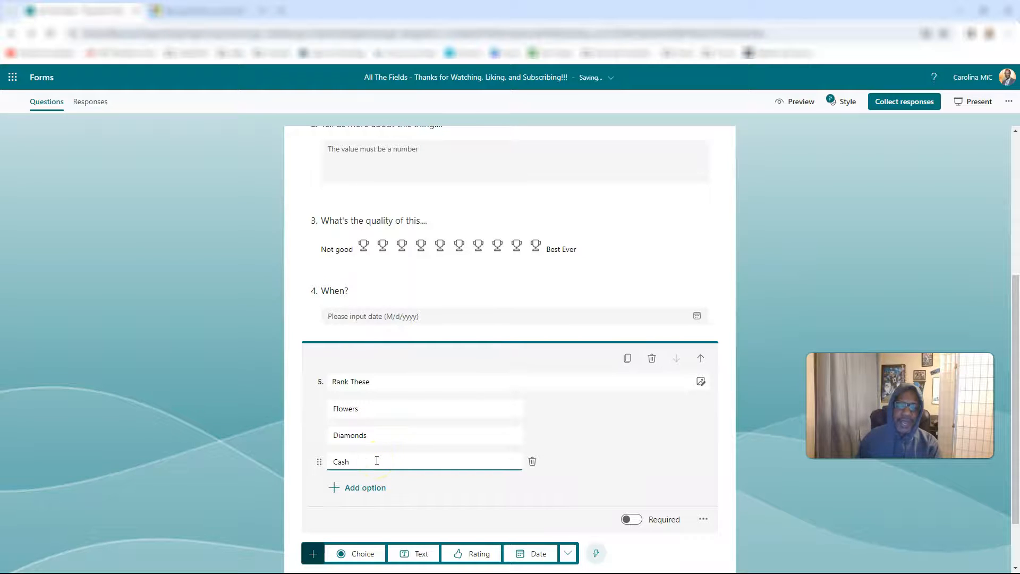
pyautogui.scroll(-1, 477, 502)
pyautogui.click(506, 478)
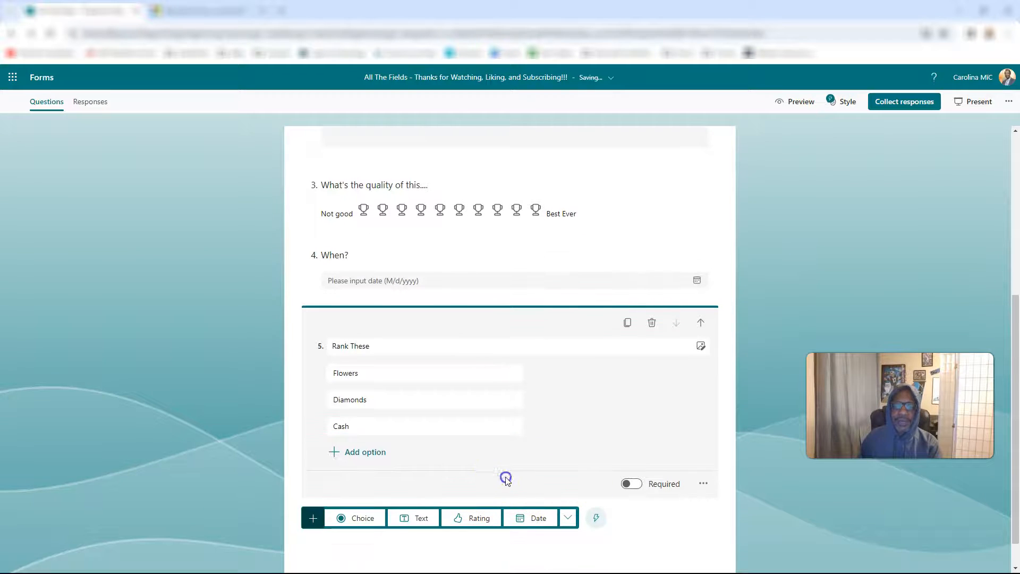
# Check the Ranking question's additional settings, preview the form, and return to editing
pyautogui.scroll(-1, 476, 461)
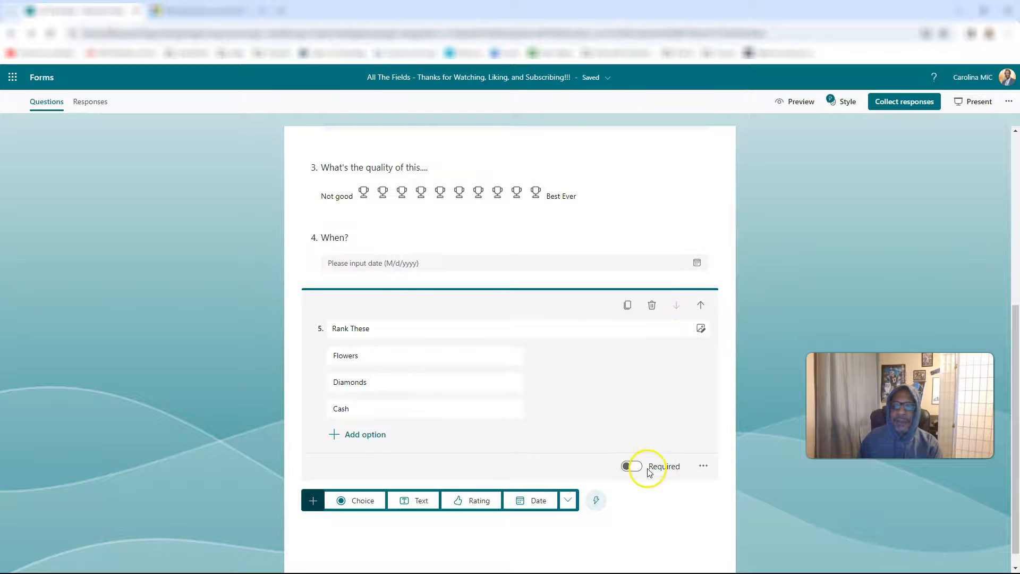
pyautogui.click(702, 465)
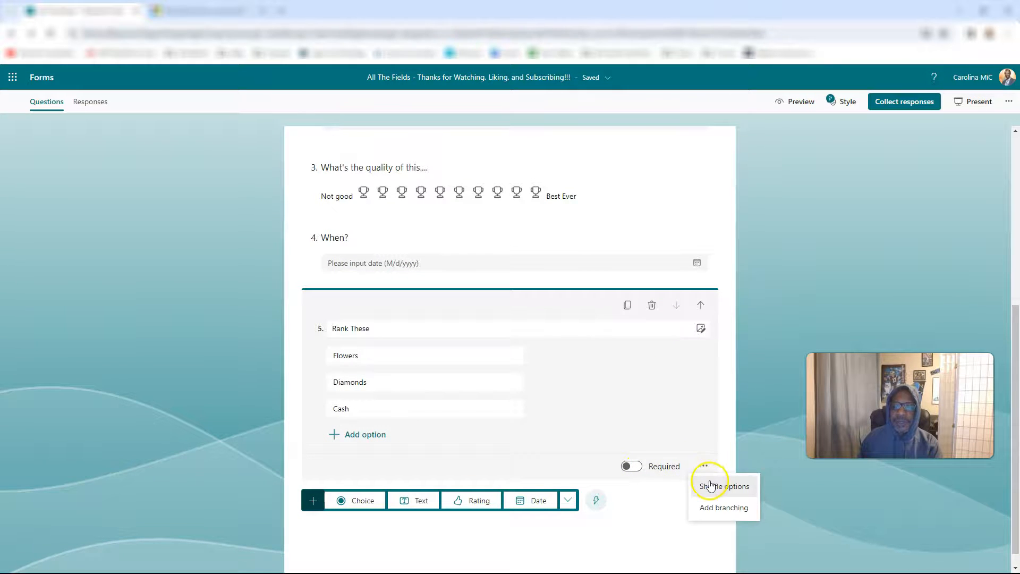
pyautogui.click(792, 97)
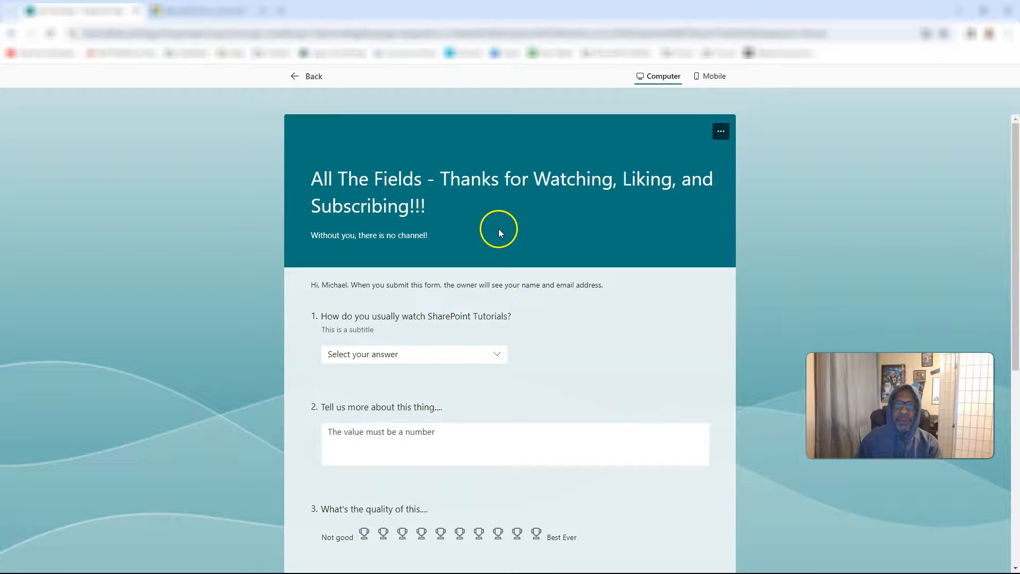
pyautogui.click(308, 76)
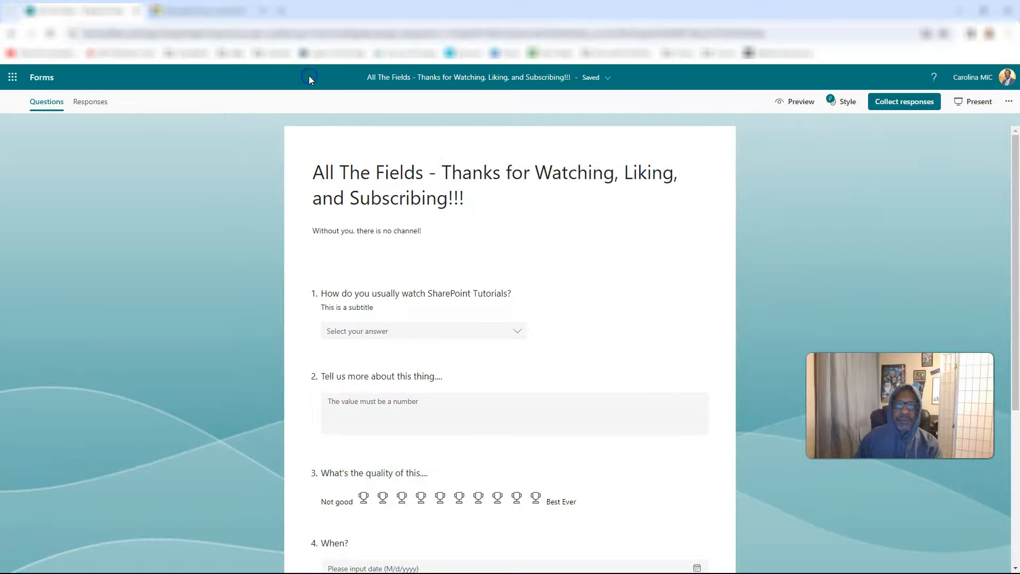
# Add a Likert question at the end of the form, after the Ranking question
pyautogui.scroll(-5, 397, 368)
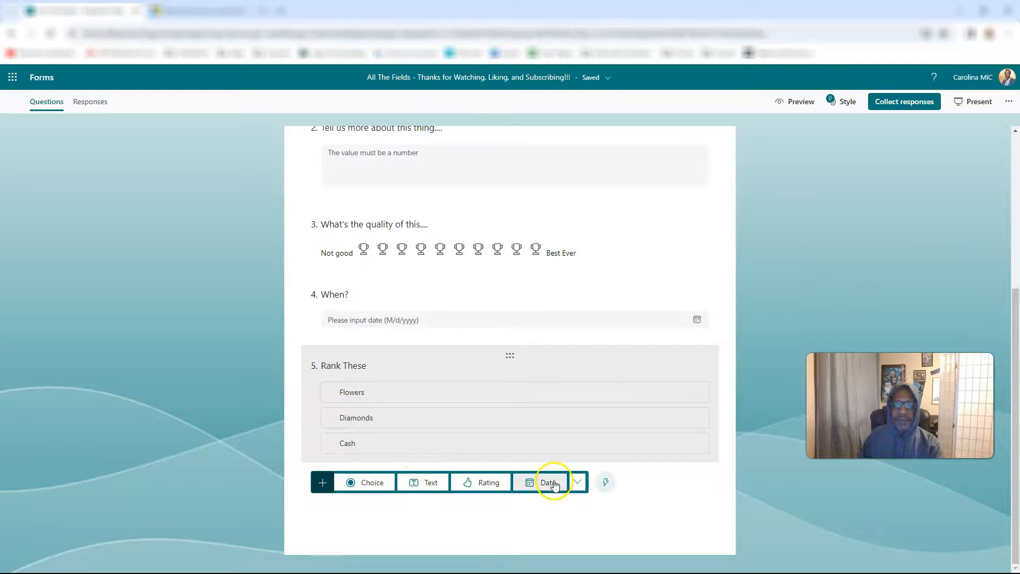
pyautogui.click(578, 482)
pyautogui.moveTo(626, 405)
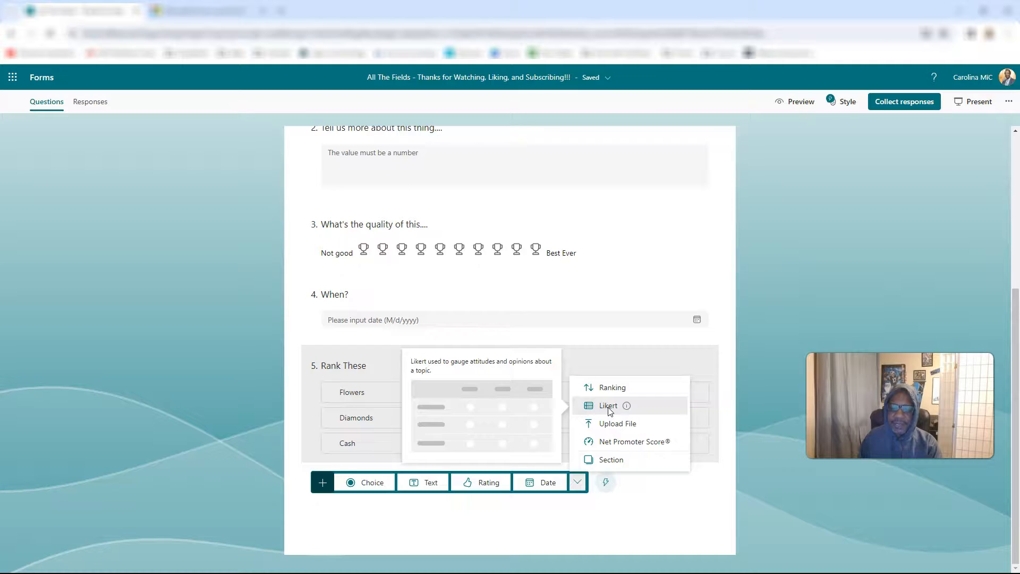
pyautogui.click(609, 406)
# Title the Likert question "How Funny Was This?"
pyautogui.write('How Fu')
pyautogui.write('y')
pyautogui.click(445, 424)
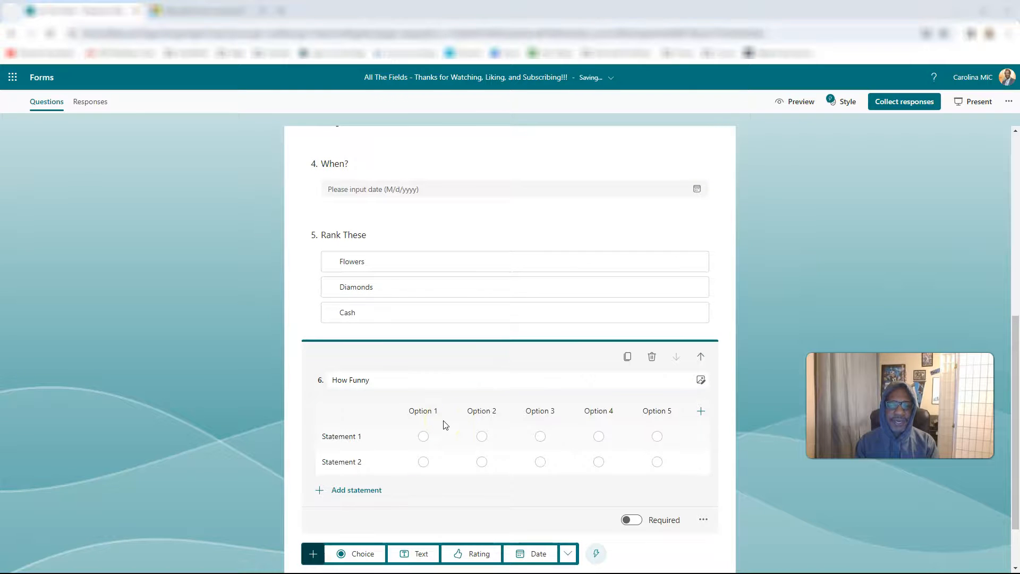
pyautogui.click(451, 379)
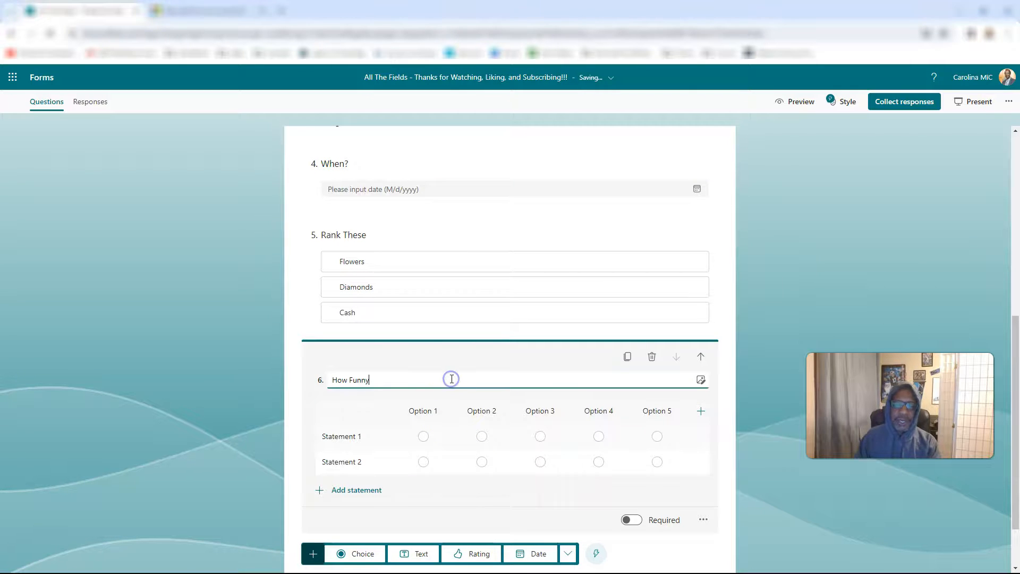
pyautogui.write('Wa')
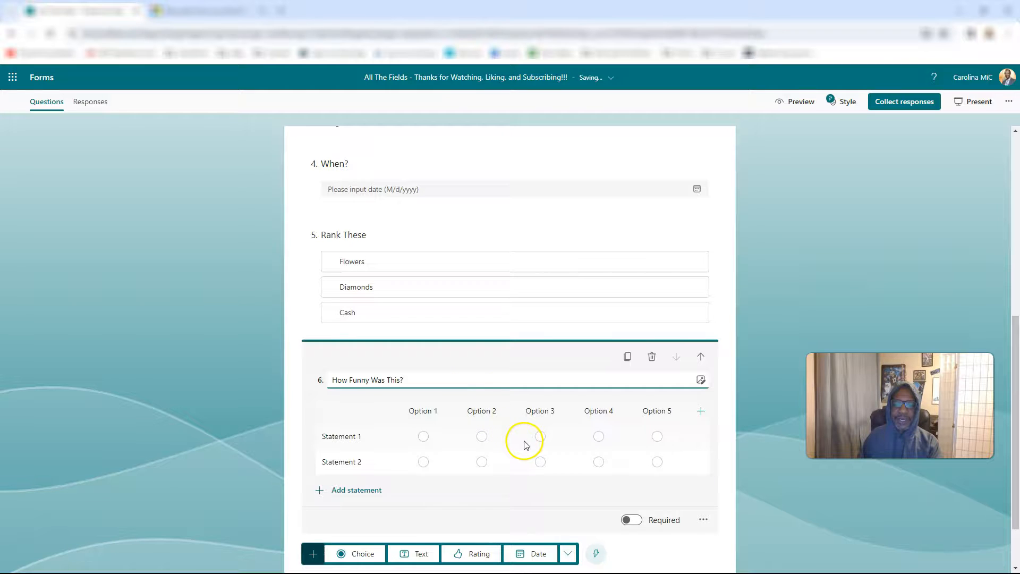
# Retitle the Likert question "As it relates to humor" and set its statements to "I thought it was amazing" and "I didn't like it"
pyautogui.tripleClick(328, 380)
pyautogui.write('As it relates to humor')
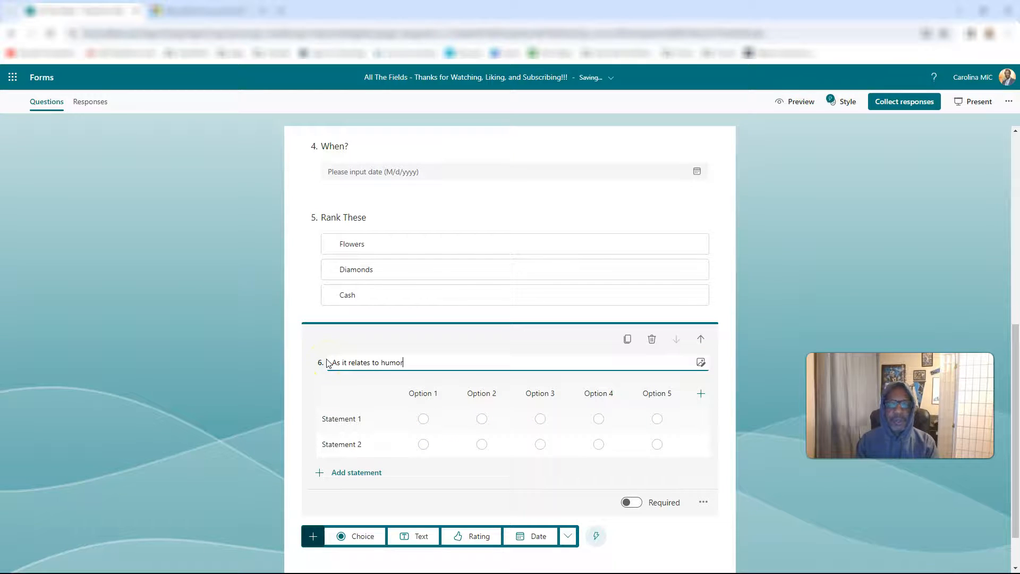
pyautogui.click(347, 420)
pyautogui.write('I thought i')
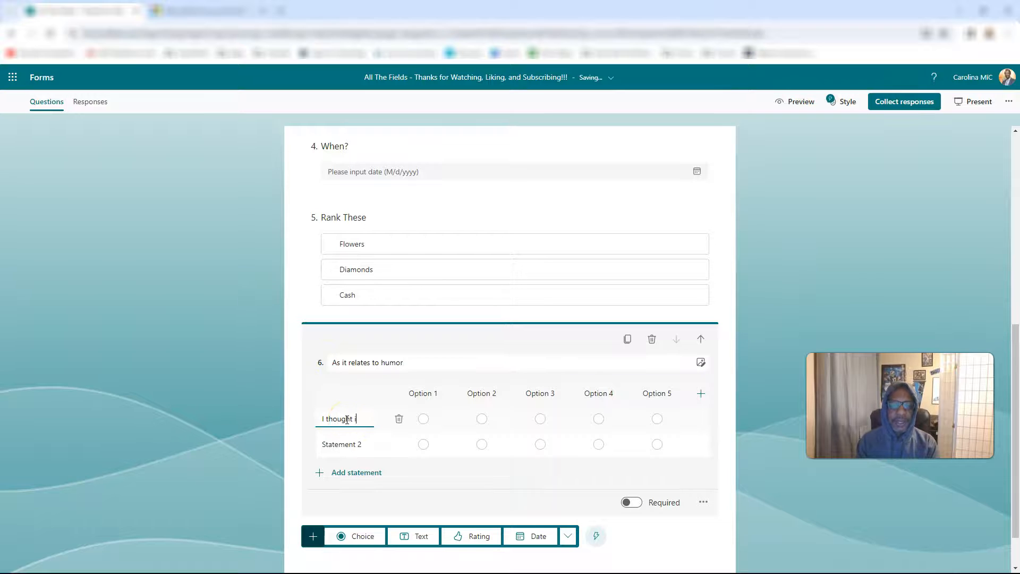
pyautogui.write('t was amazing')
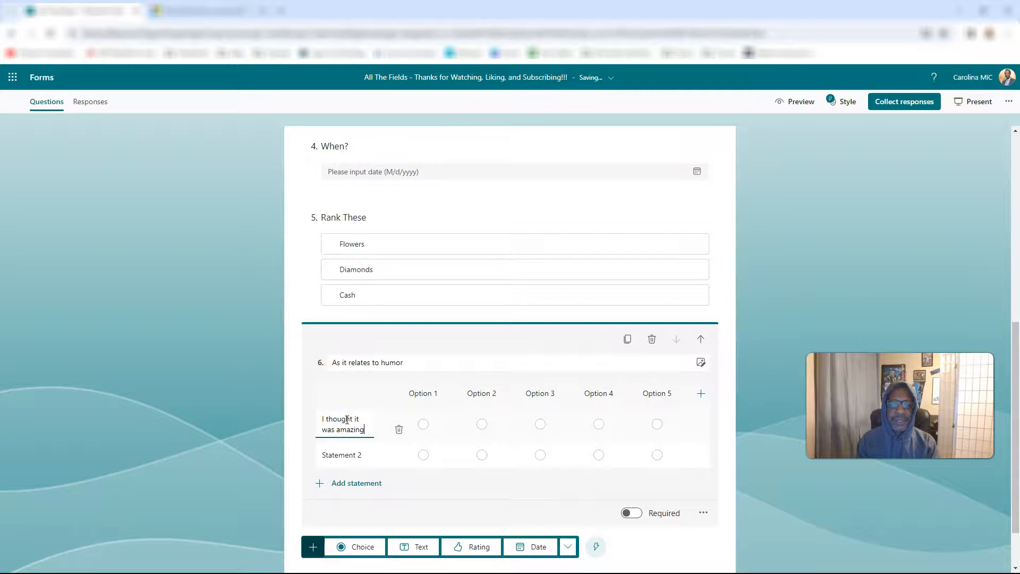
pyautogui.click(346, 455)
pyautogui.write("I didn't like it")
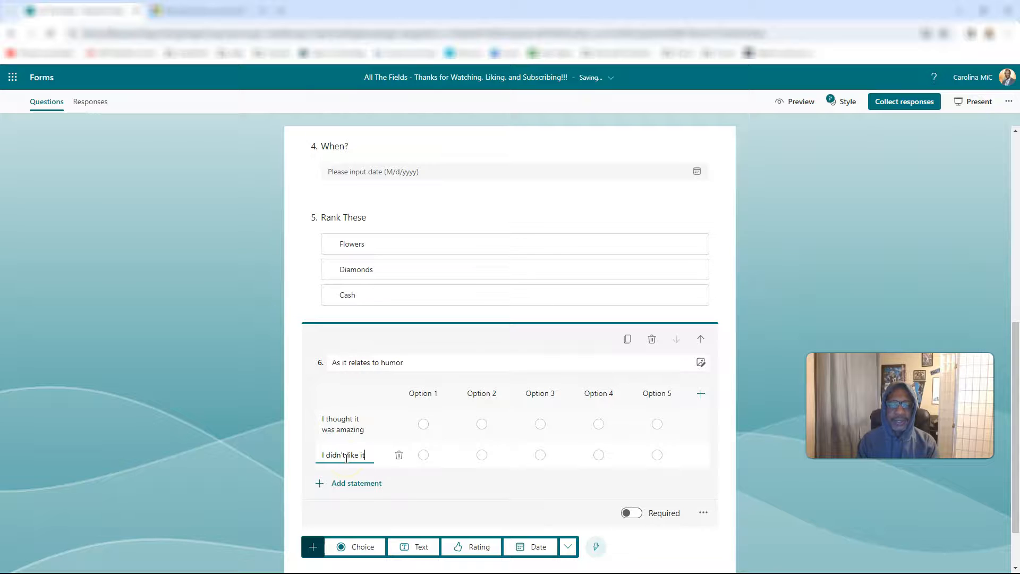
pyautogui.click(424, 424)
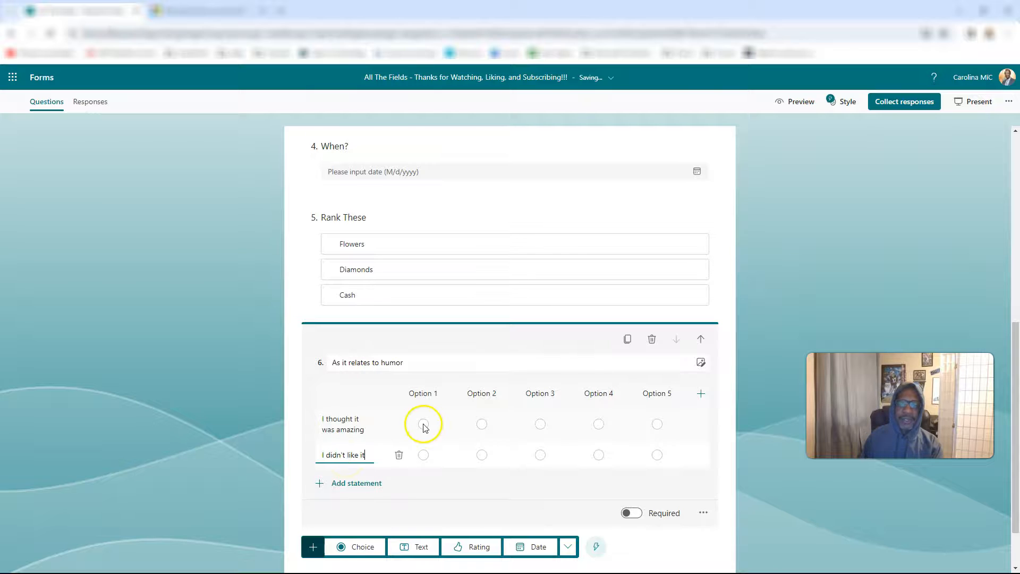
# Name the first two Likert answer columns "Very much disagree" and "Kindo of disagree"
pyautogui.click(424, 393)
pyautogui.write('V')
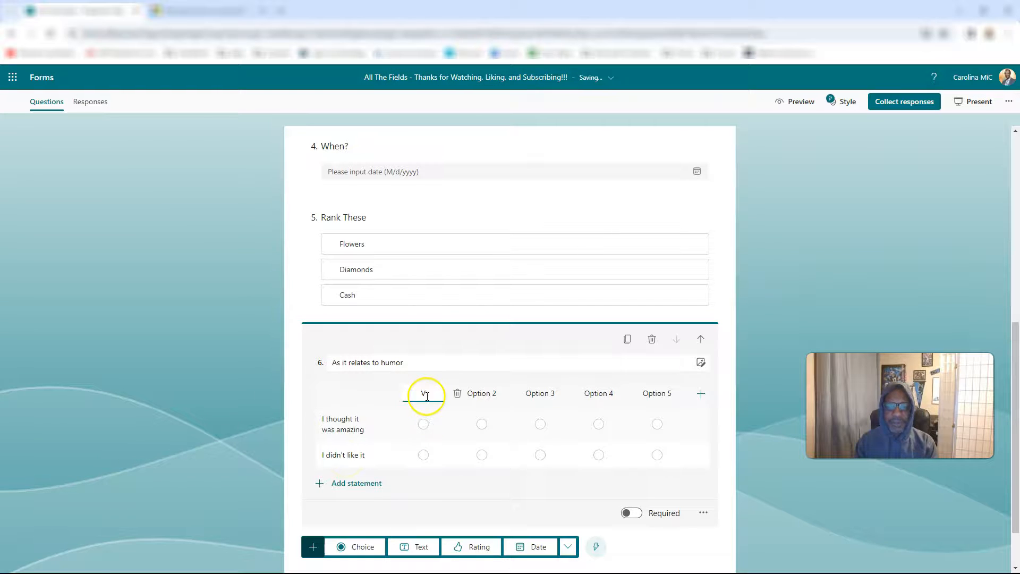
pyautogui.write('ery much disa')
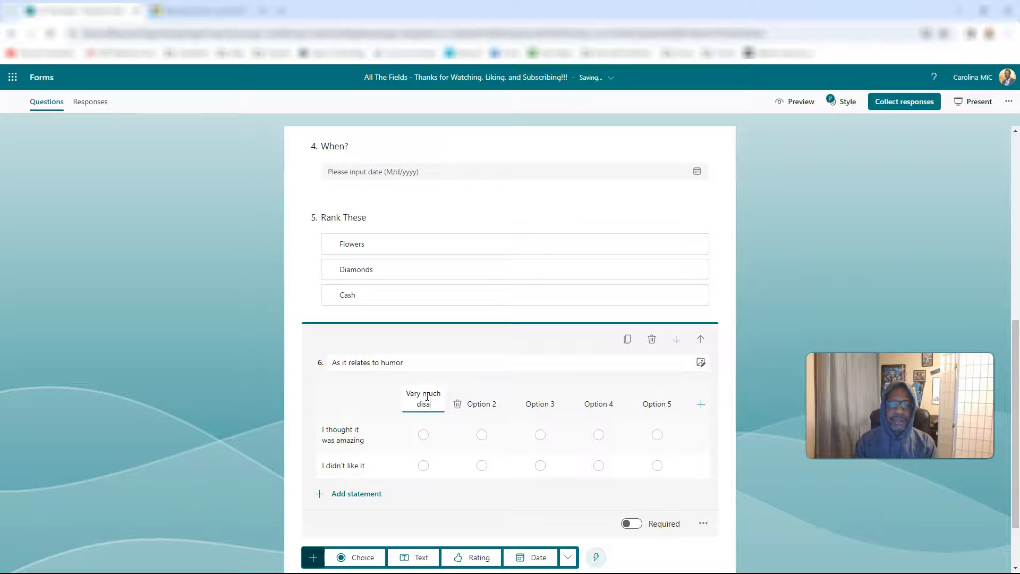
pyautogui.write('gree')
pyautogui.click(478, 404)
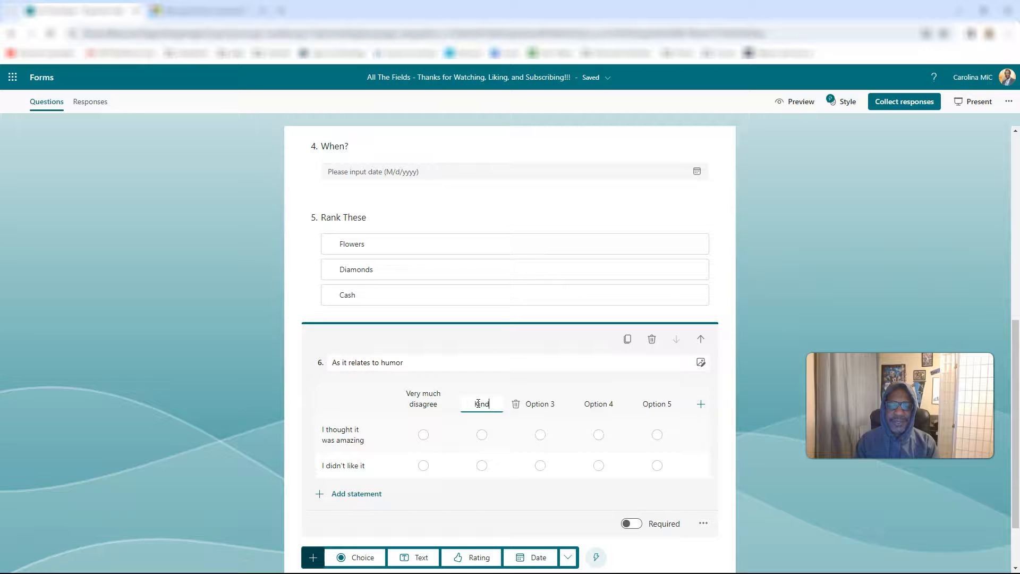
pyautogui.write('Kindo of di')
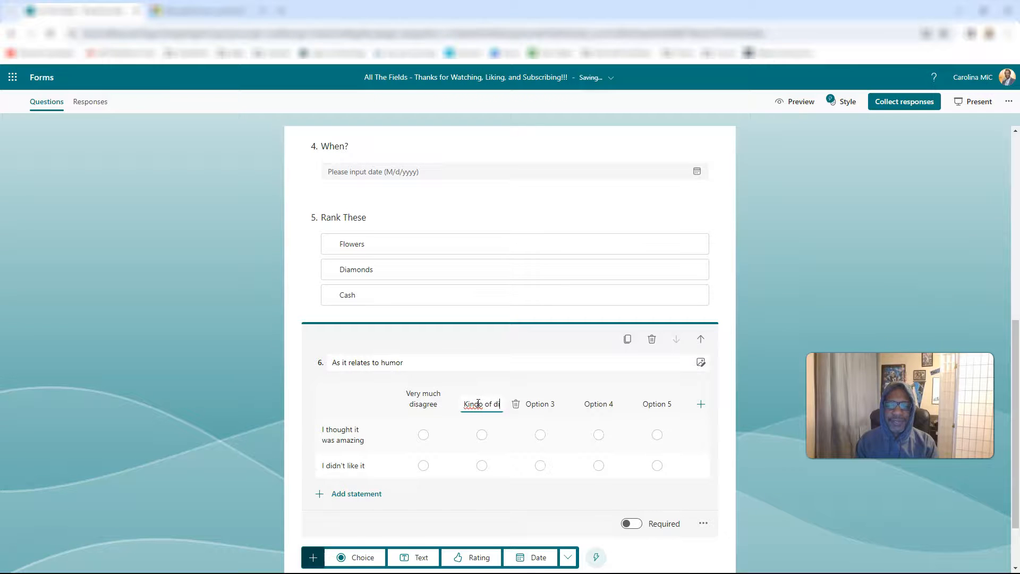
pyautogui.write('sagree')
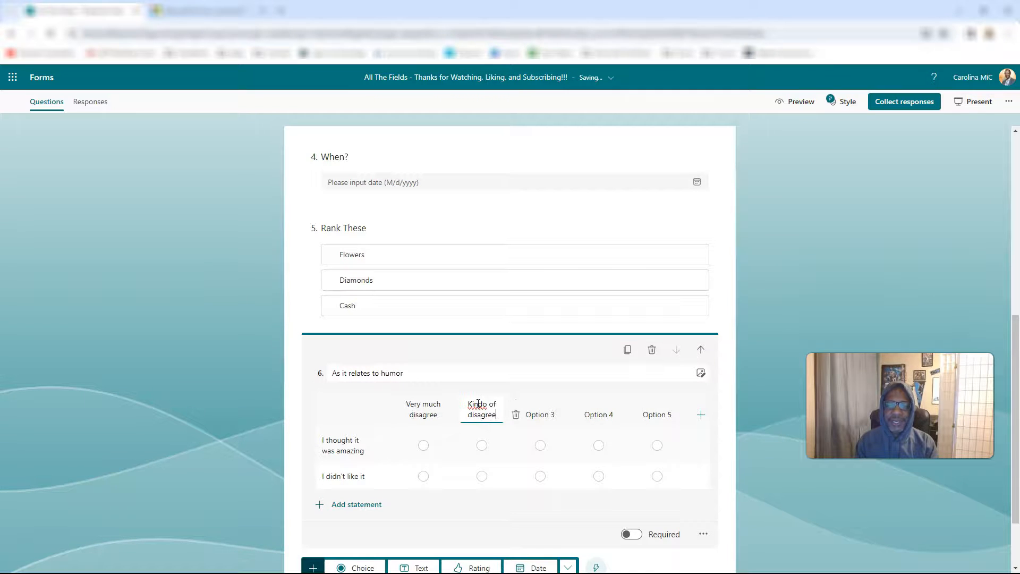
# Name the last three Likert answer columns "Huh?", "Maybe Agree" and "For dang sure agree...bet my bottom dollar on it! Fo Sho!"
pyautogui.click(534, 415)
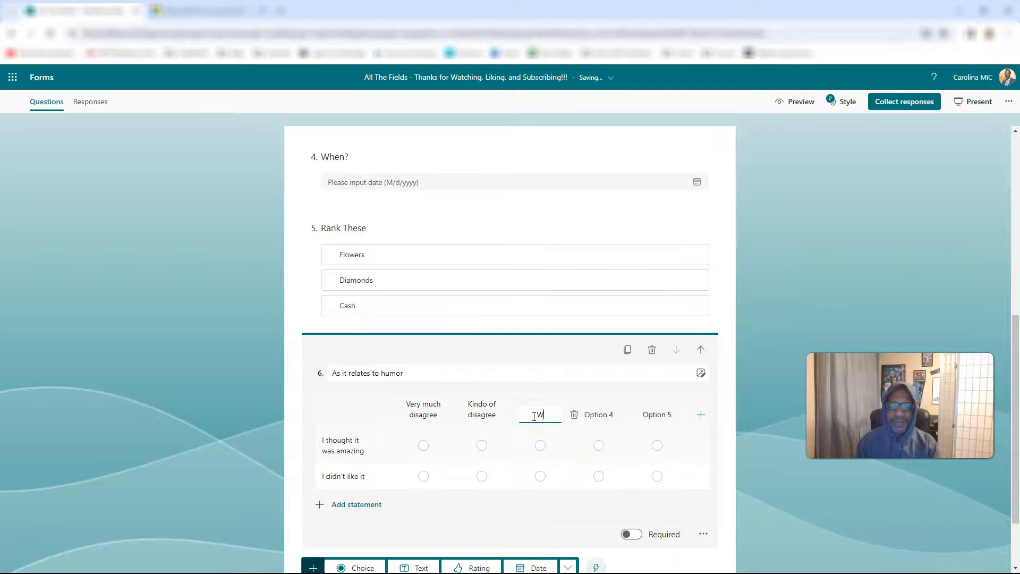
pyautogui.write('Huh?')
pyautogui.click(600, 414)
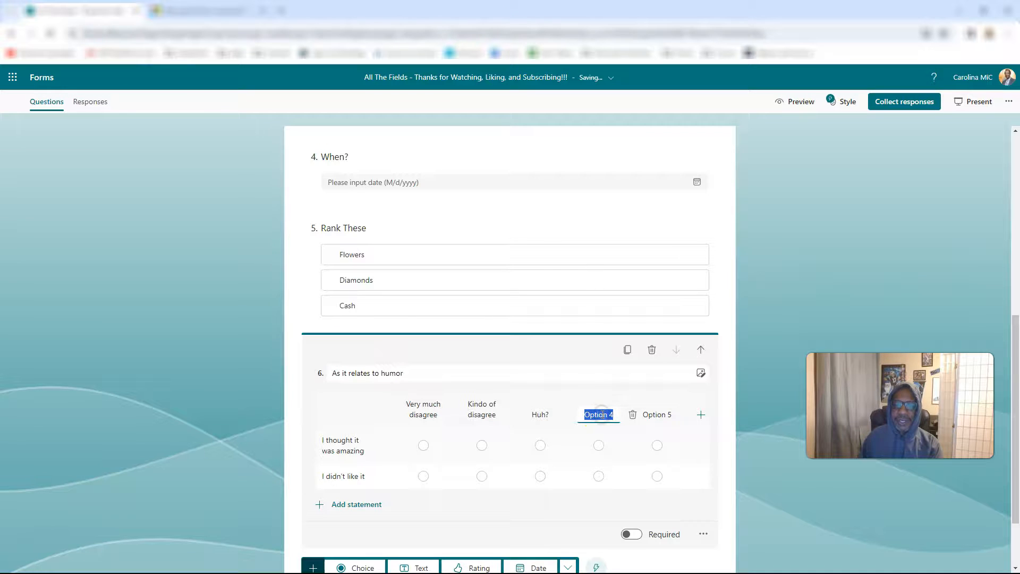
pyautogui.write('Maybe Agree')
pyautogui.click(657, 425)
pyautogui.write('For dang sure agree')
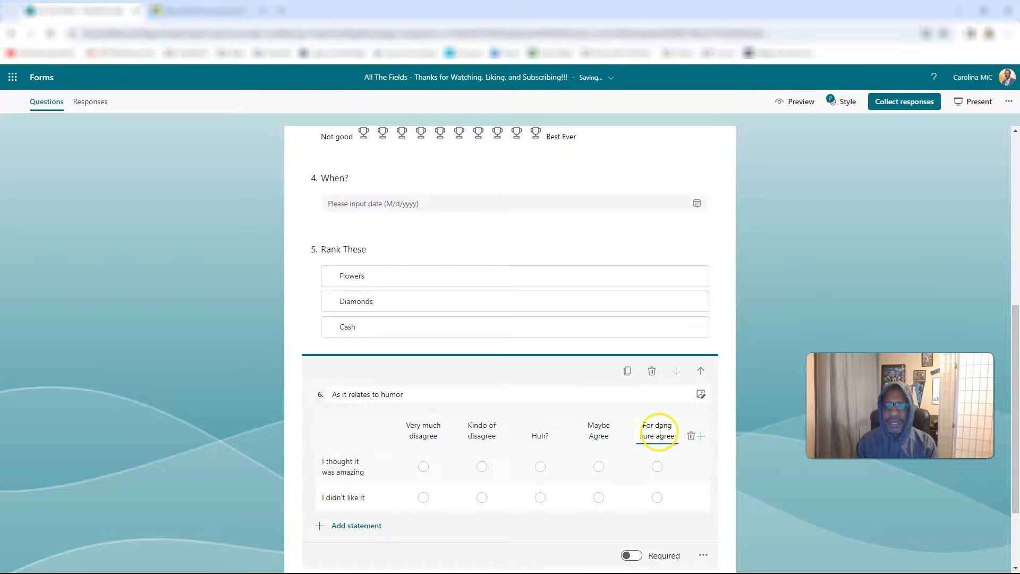
pyautogui.write('...bet ')
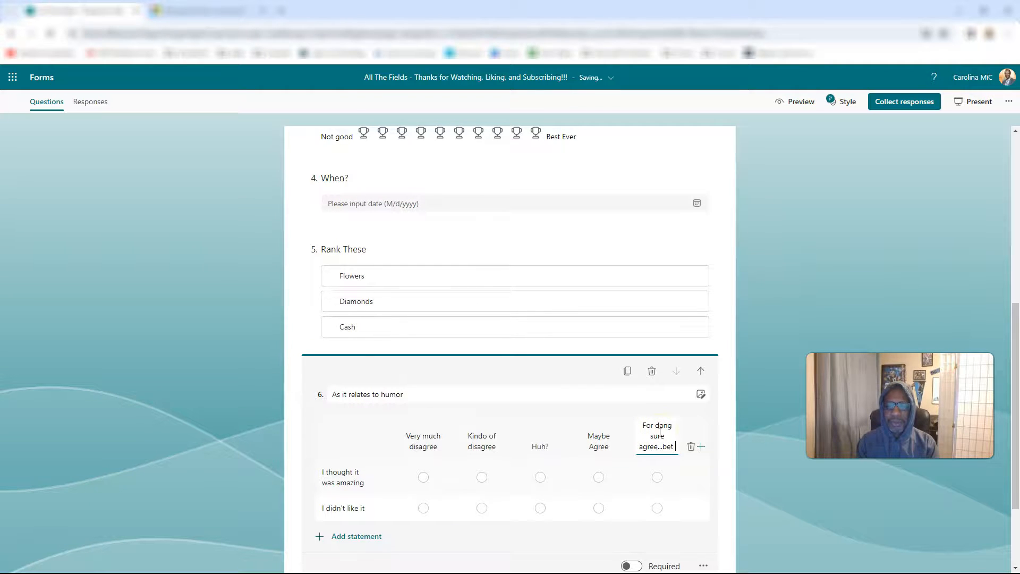
pyautogui.write('my bottom')
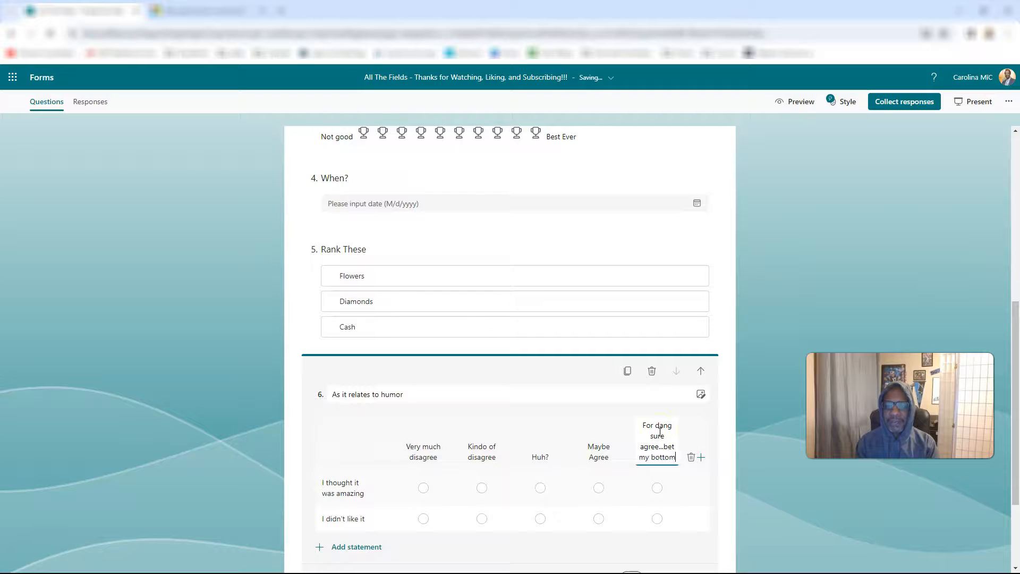
pyautogui.write(' dollar o')
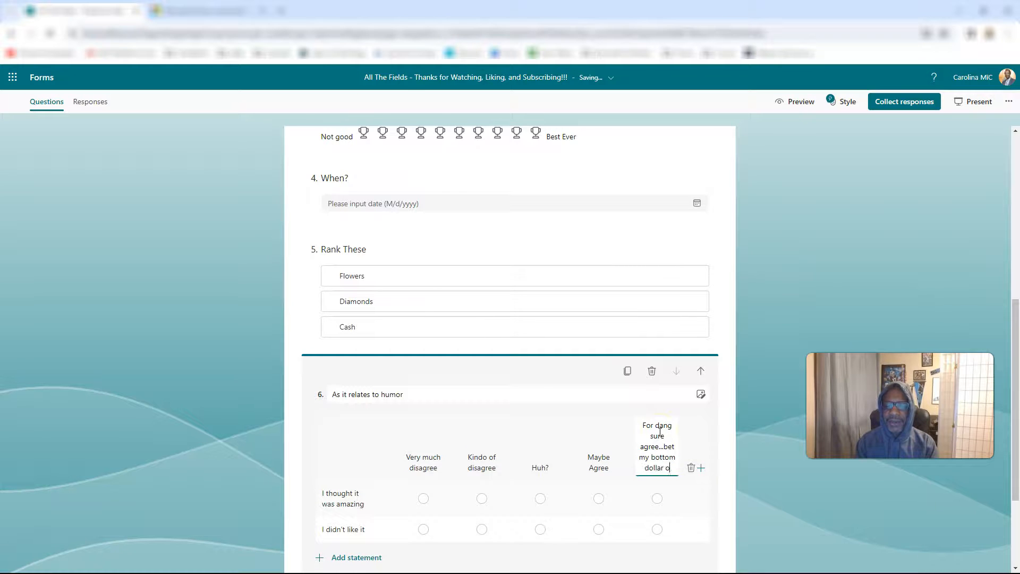
pyautogui.write('n it! Fo Sho!')
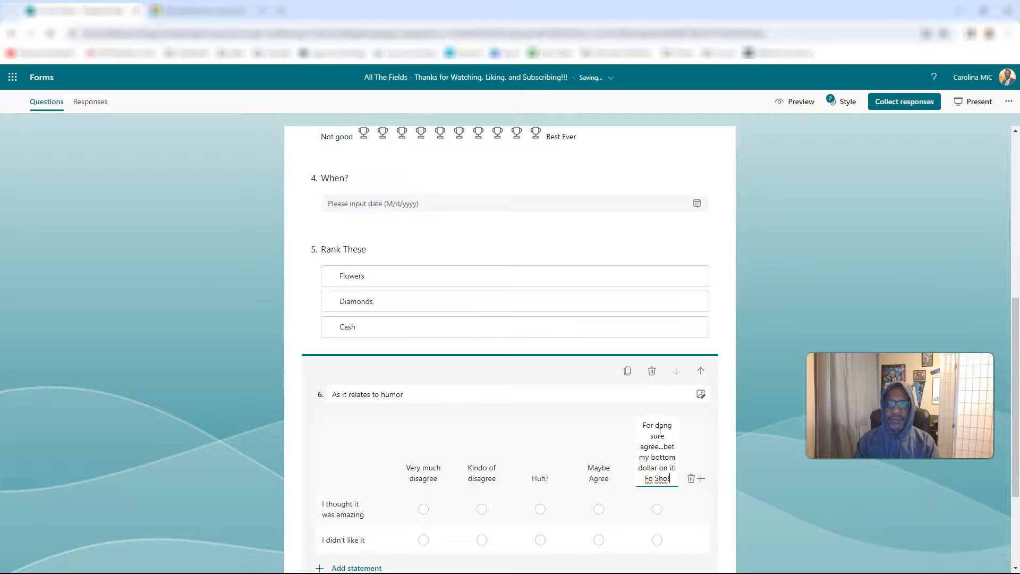
# Add an Upload File question below the Likert question
pyautogui.scroll(-2, 687, 446)
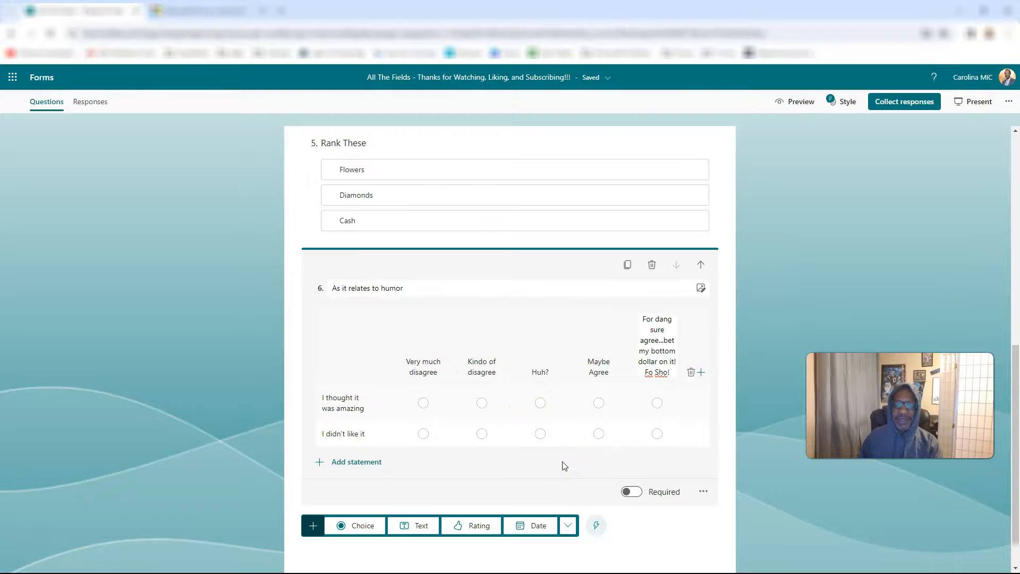
pyautogui.scroll(-1, 564, 466)
pyautogui.click(568, 482)
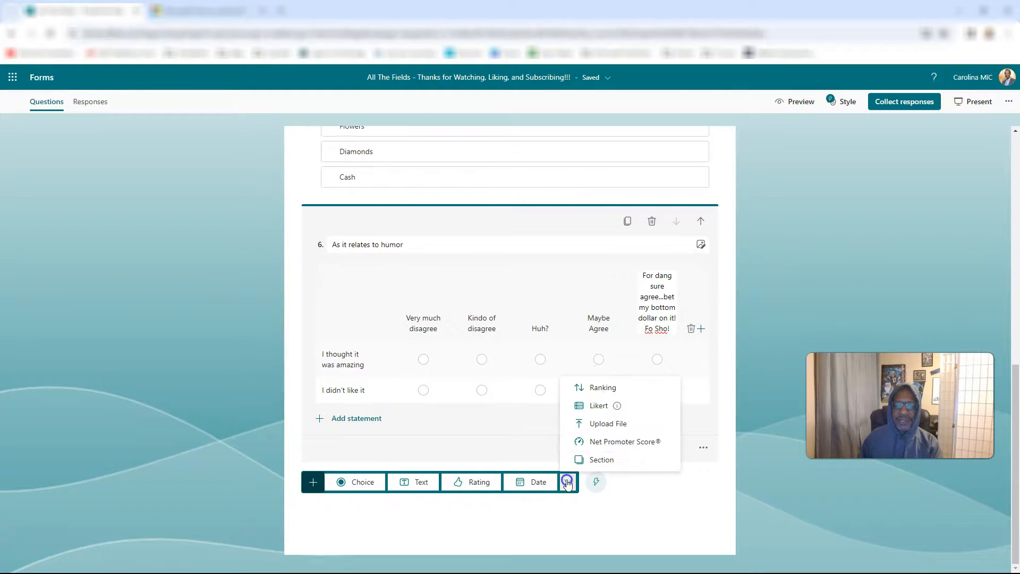
pyautogui.click(594, 424)
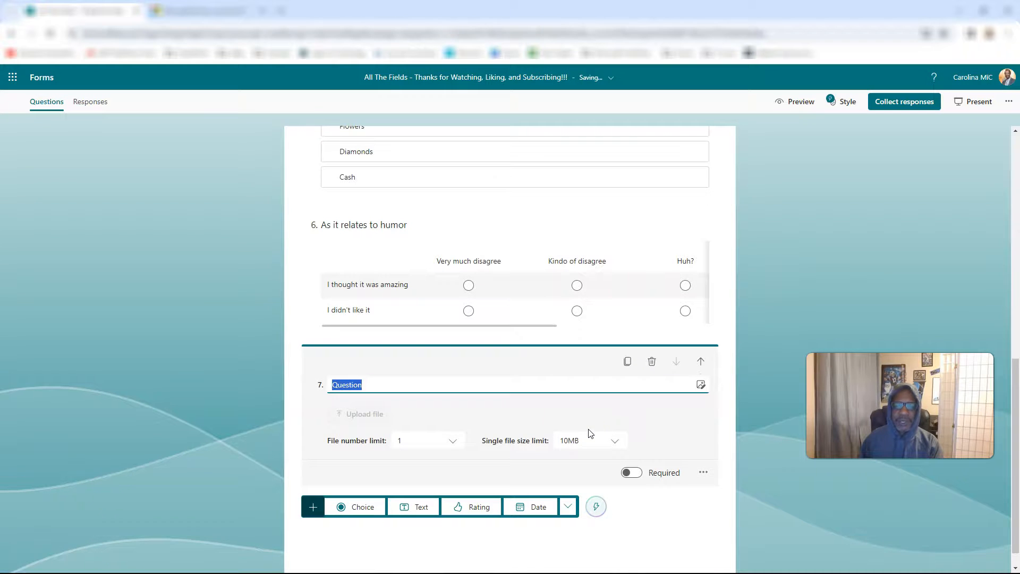
pyautogui.click(616, 441)
pyautogui.click(583, 501)
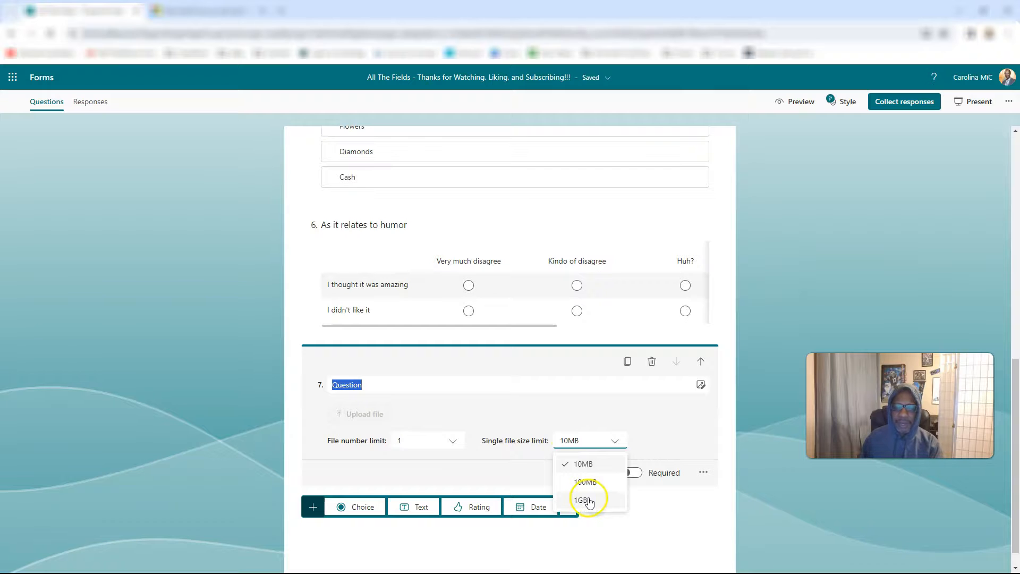
pyautogui.click(659, 431)
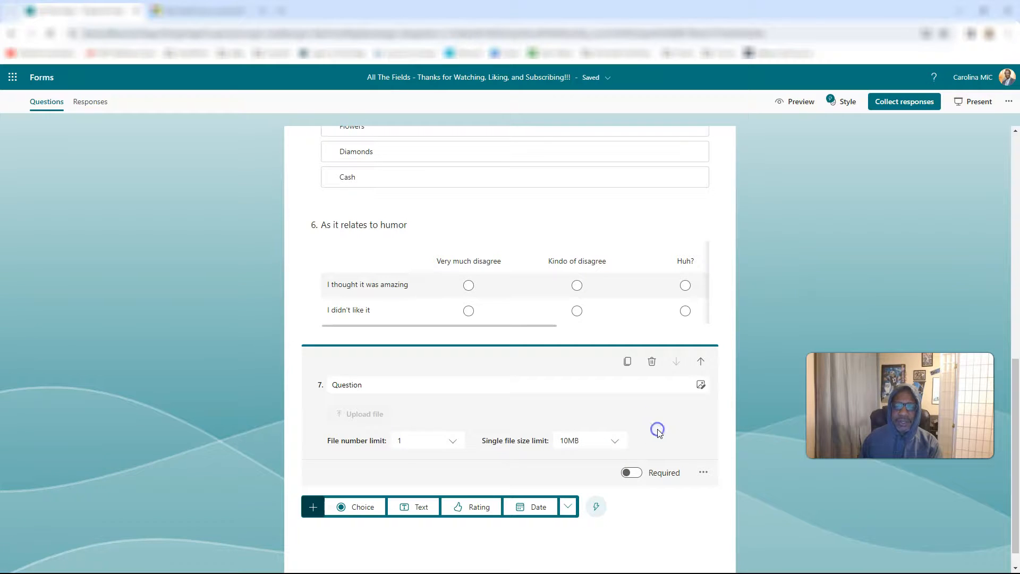
# Set the upload question's file number limit to 10 and its single file size limit to 1GB
pyautogui.click(453, 443)
pyautogui.scroll(-2, 446, 476)
pyautogui.scroll(-1, 444, 478)
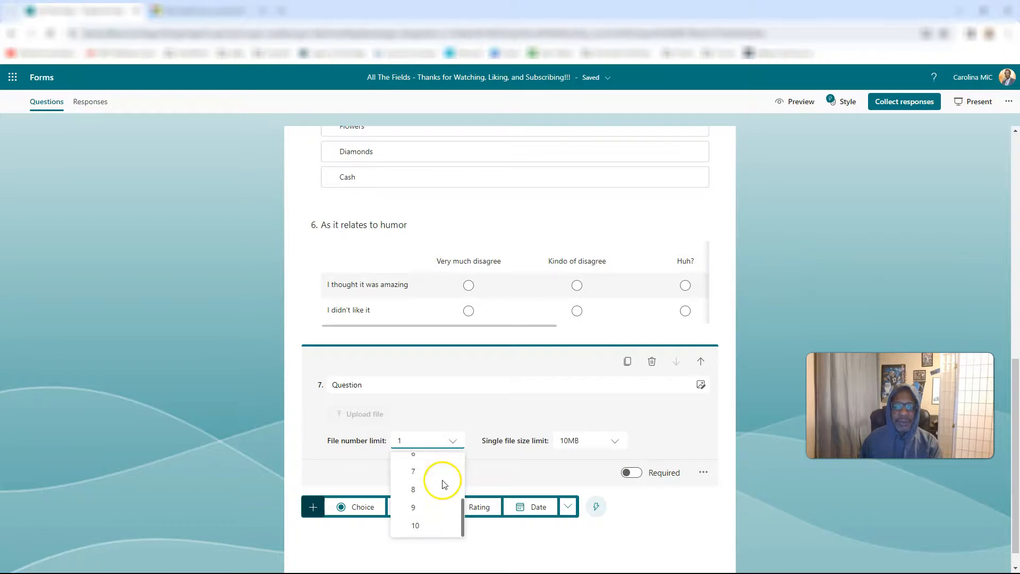
pyautogui.click(423, 523)
pyautogui.click(604, 442)
pyautogui.click(589, 504)
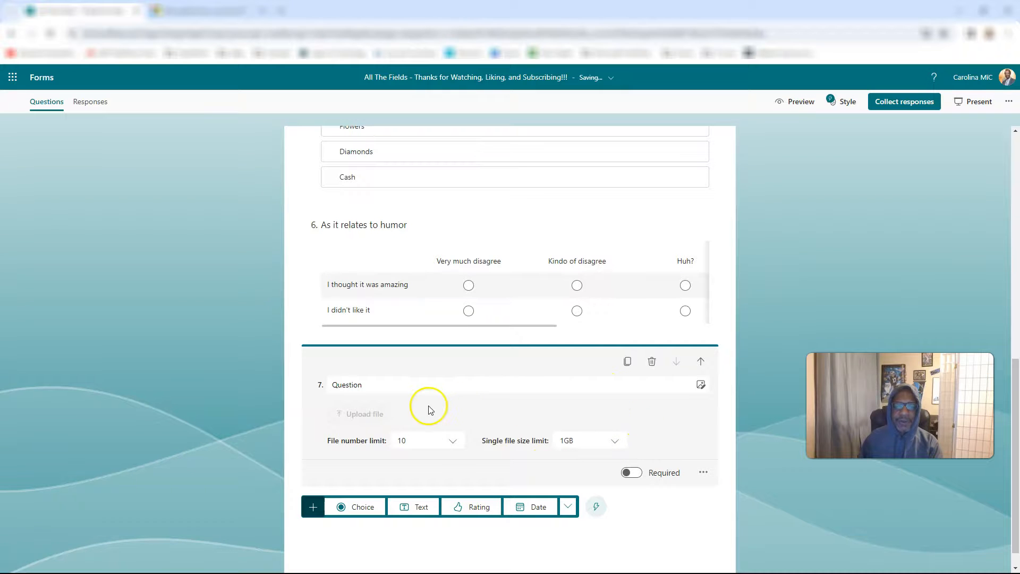
# Turn on the file type choices for the upload question, keeping every type allowed
pyautogui.click(701, 473)
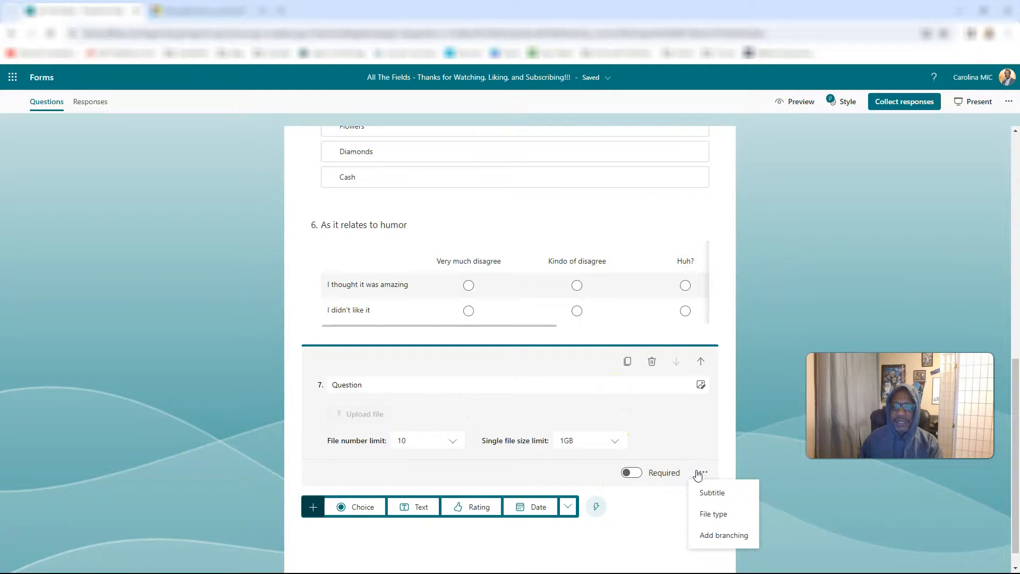
pyautogui.click(711, 497)
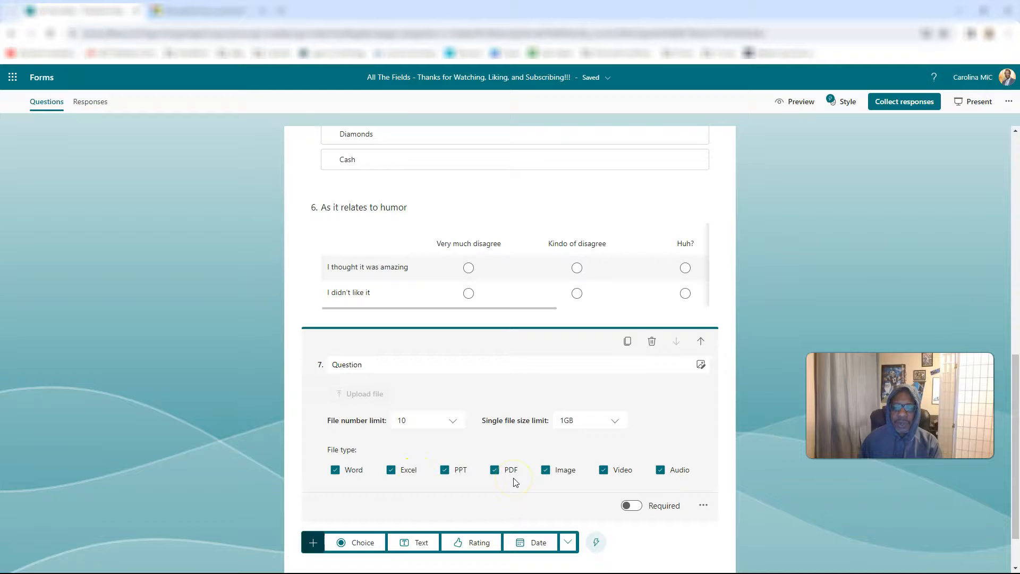
pyautogui.click(703, 505)
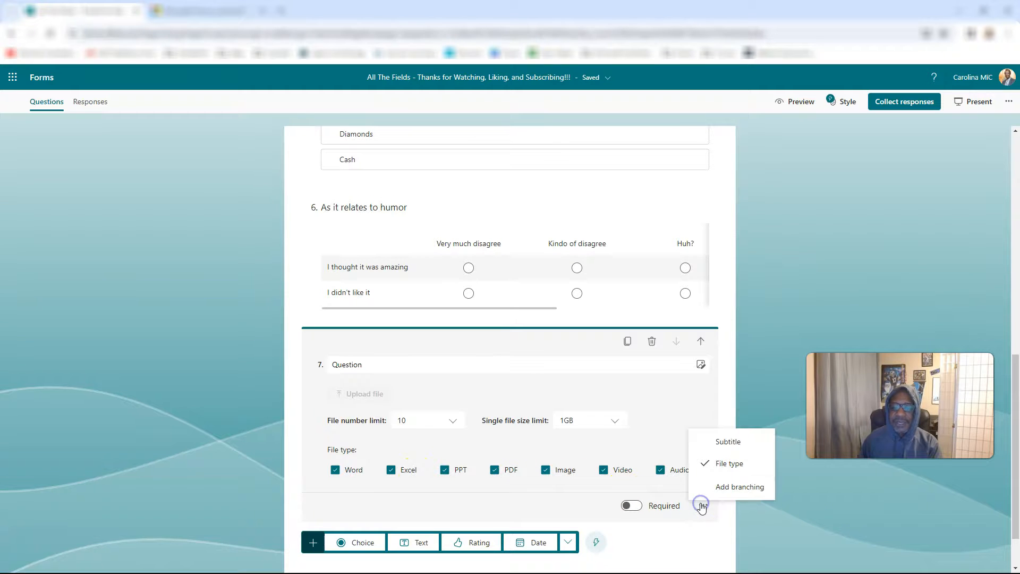
# Add a Net Promoter Score question after the upload question
pyautogui.scroll(-1, 638, 483)
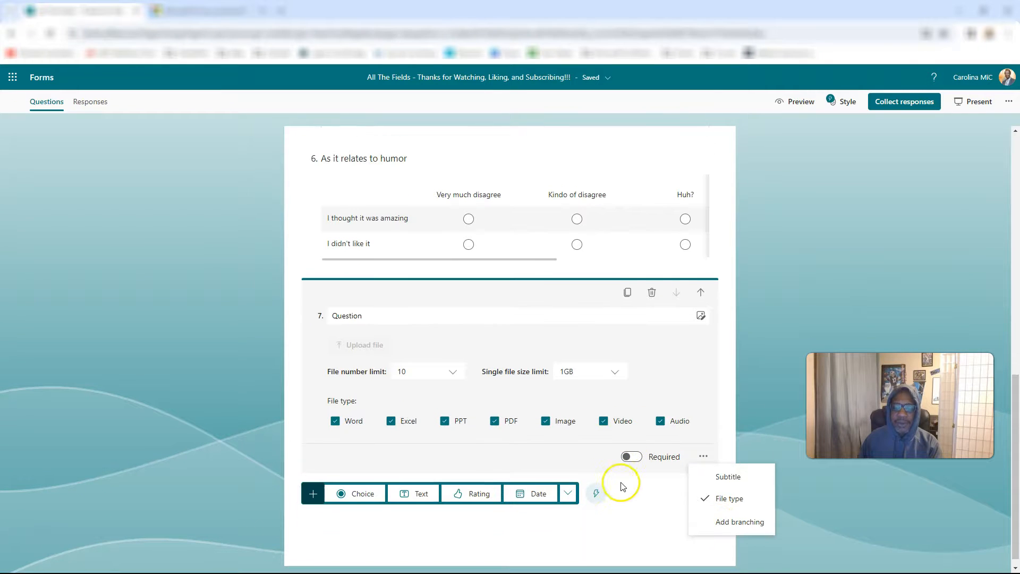
pyautogui.click(568, 490)
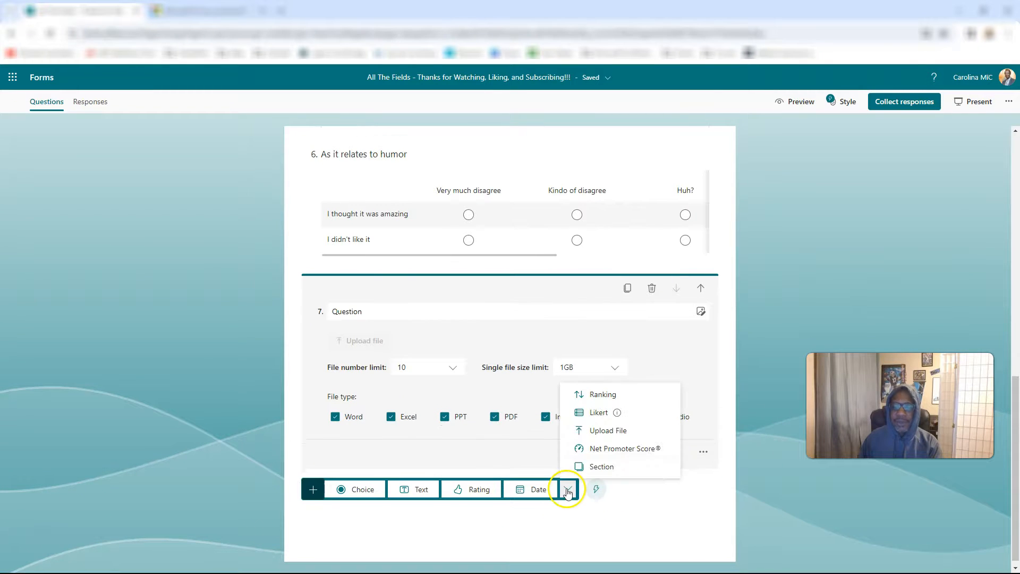
pyautogui.click(597, 451)
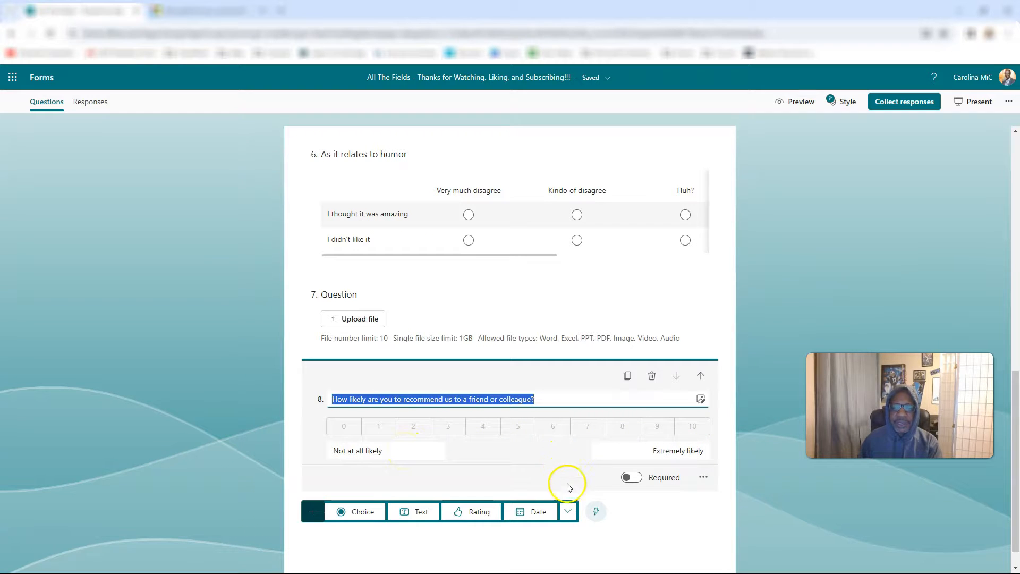
# Check the extra options of the Net Promoter Score question and add a new section below it
pyautogui.click(570, 511)
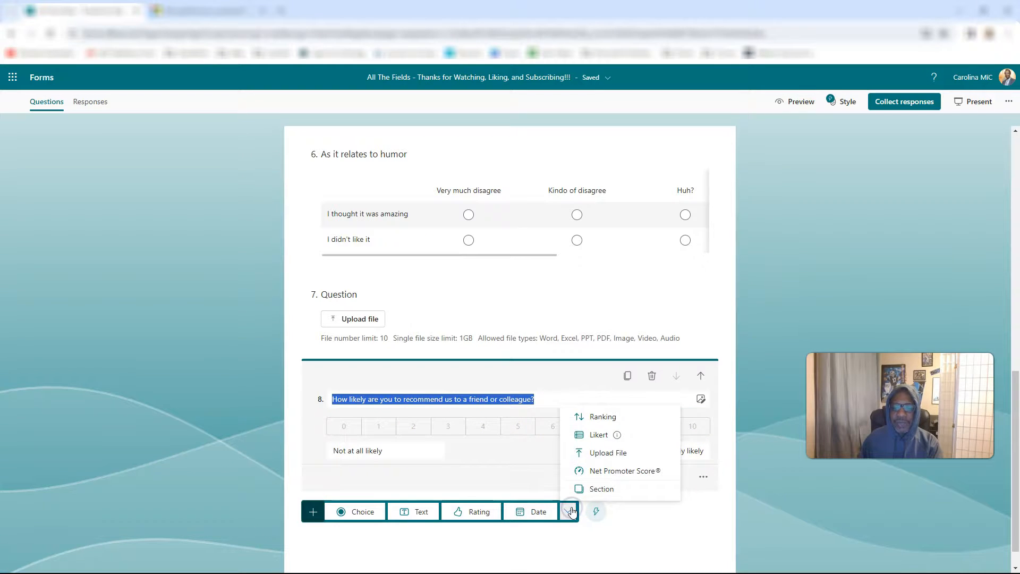
pyautogui.click(703, 476)
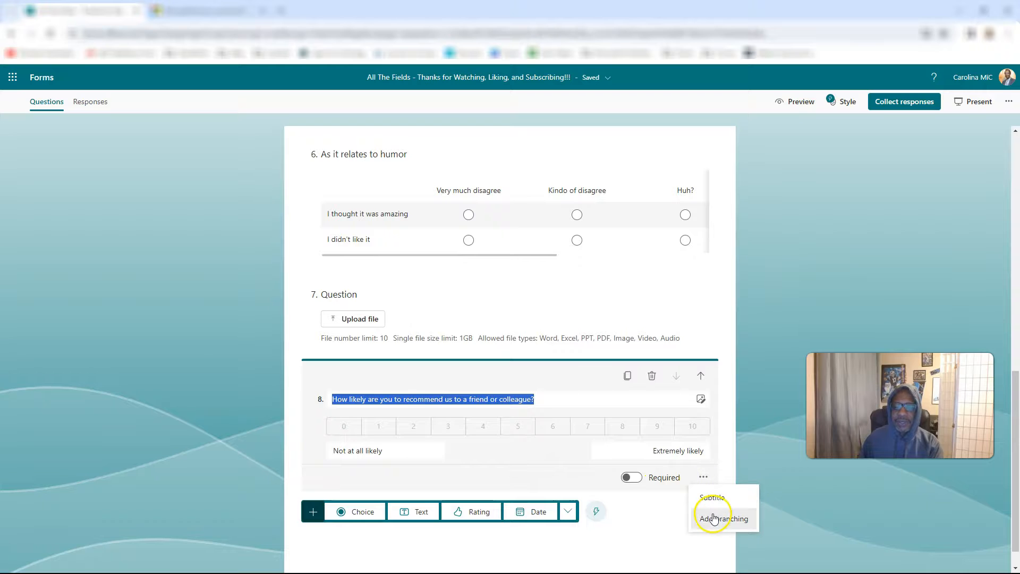
pyautogui.click(569, 511)
pyautogui.click(595, 488)
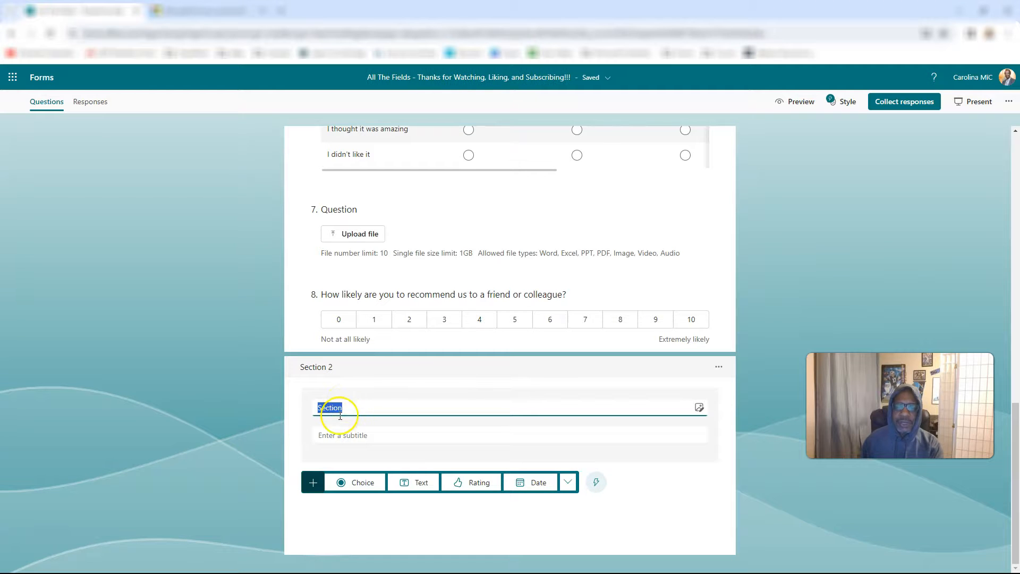
pyautogui.scroll(1, 378, 414)
pyautogui.scroll(1, 366, 435)
pyautogui.scroll(-1, 360, 457)
pyautogui.scroll(-1, 365, 523)
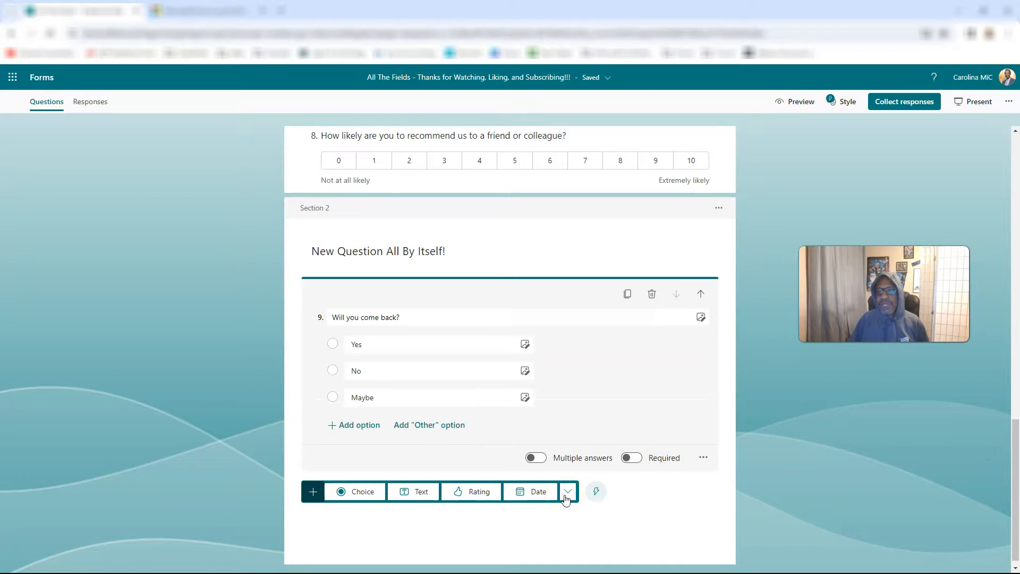
# Preview the form and answer the question about watching SharePoint Tutorials with "Other"
pyautogui.scroll(2, 738, 209)
pyautogui.click(796, 104)
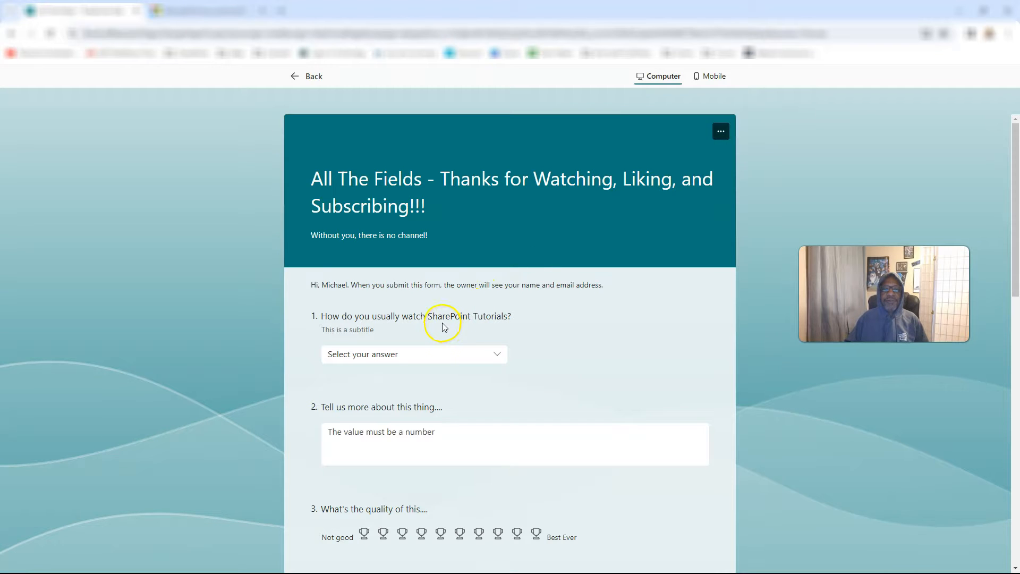
pyautogui.scroll(-2, 444, 326)
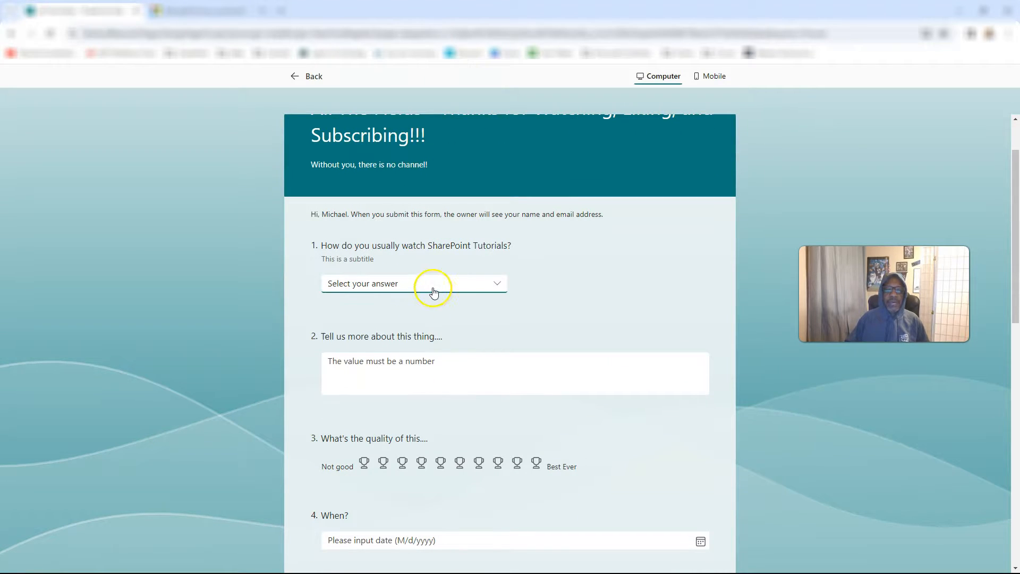
pyautogui.click(433, 290)
pyautogui.click(350, 356)
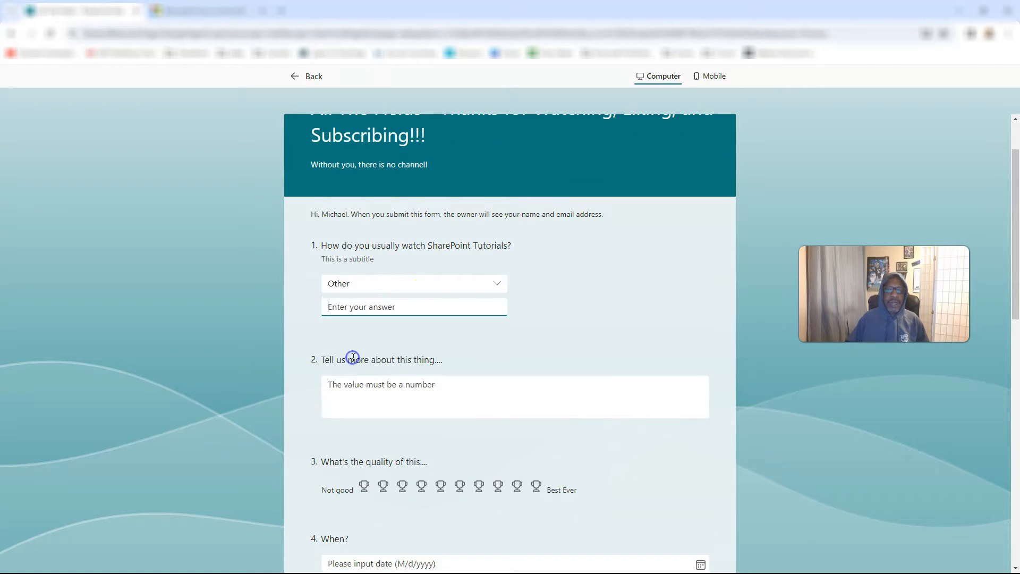
# Try answering the number-only question "Tell us more about this thing...." with the text "You wouldn't believe it!"
pyautogui.scroll(-1, 364, 374)
pyautogui.scroll(1, 363, 355)
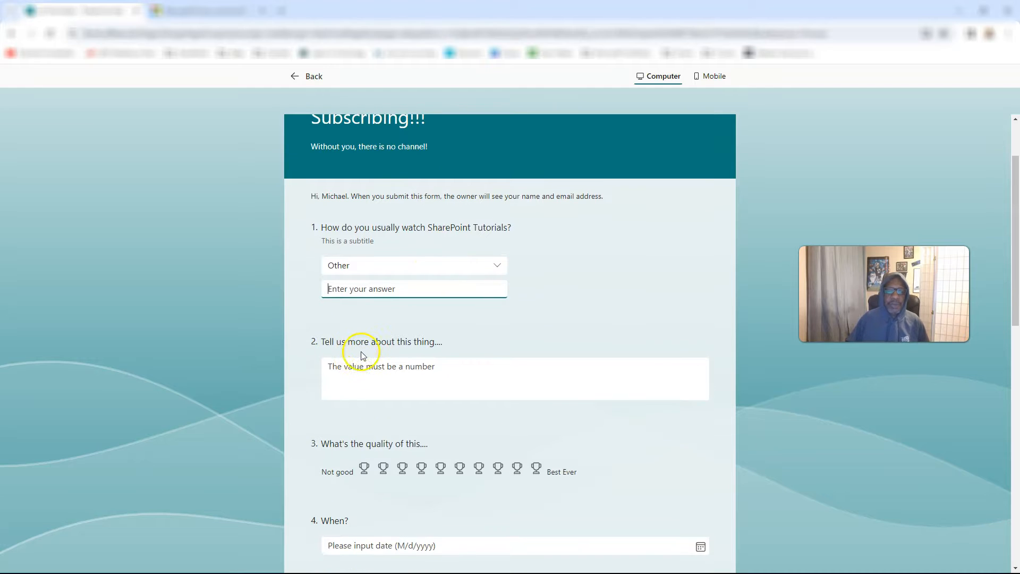
pyautogui.scroll(1, 362, 355)
pyautogui.click(351, 384)
pyautogui.write("You wouldn't believe it!")
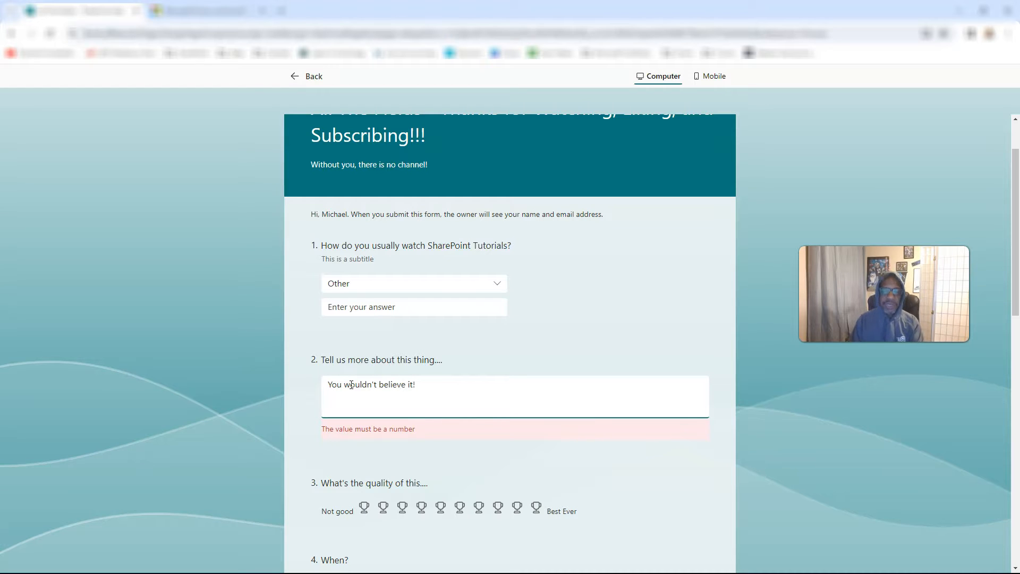
# Replace the text answer to "Tell us more about this thing...." with the number 8
pyautogui.press('BackSpace')
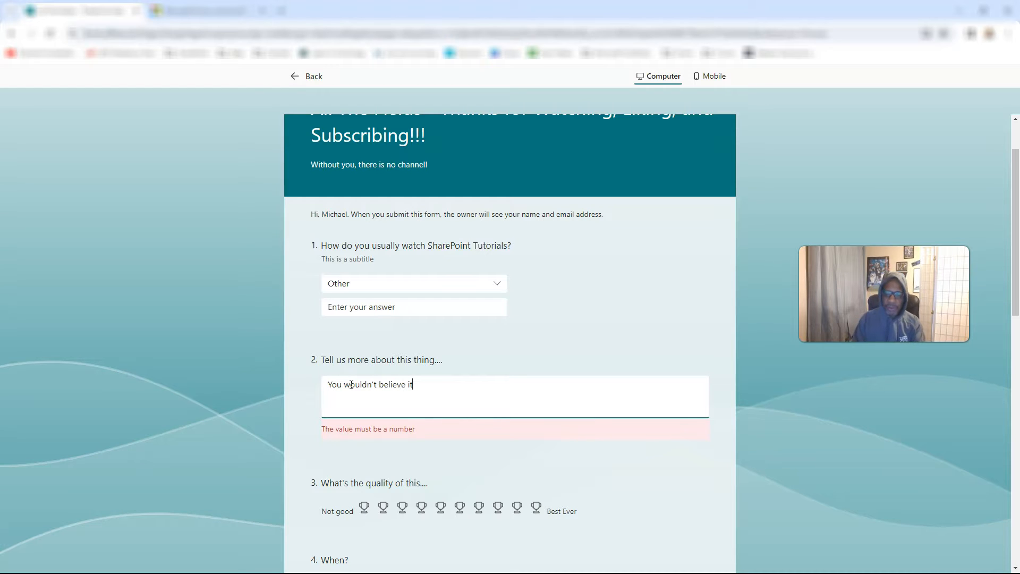
pyautogui.press('BackSpace')
pyautogui.press('BackSpace')
pyautogui.press('BackSpace')
pyautogui.press('BackSpace')
pyautogui.press('BackSpace')
pyautogui.press('BackSpace')
pyautogui.press('BackSpace')
pyautogui.press('BackSpace')
pyautogui.write('8')
# Rate the quality question with all ten trophies and set the "When?" date to 3/8/2024
pyautogui.scroll(-2, 350, 385)
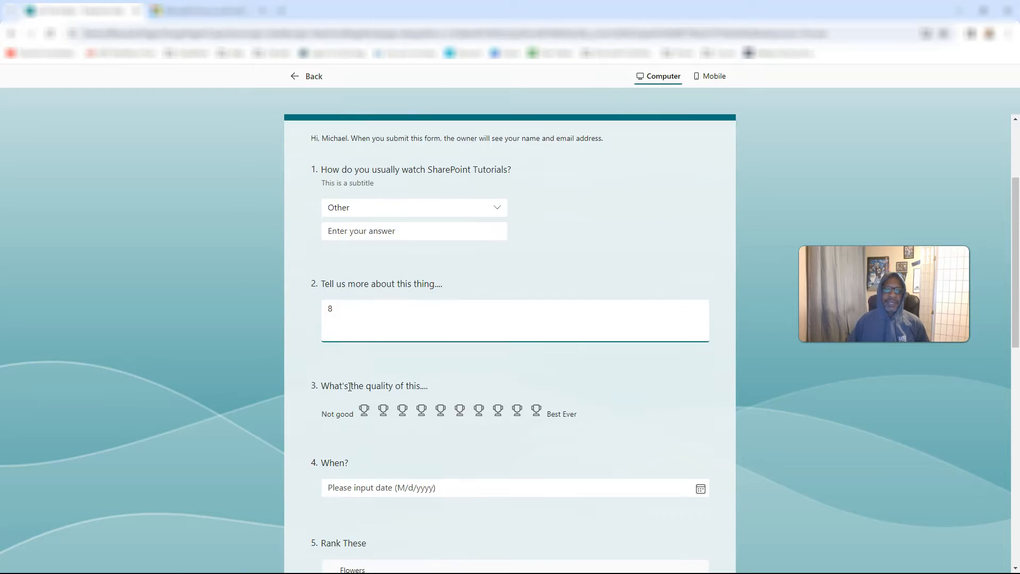
pyautogui.scroll(-1, 350, 386)
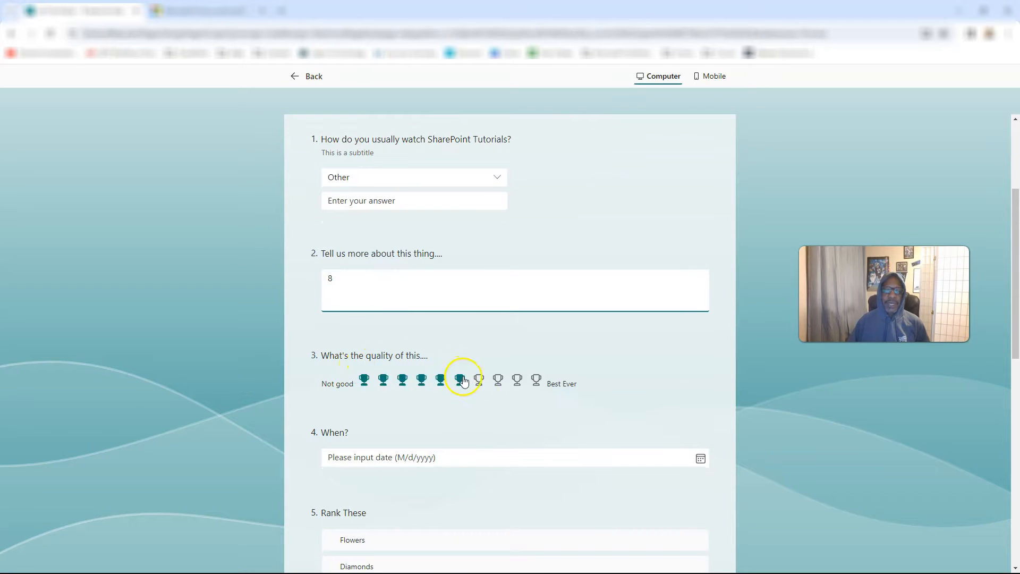
pyautogui.click(535, 380)
pyautogui.scroll(-2, 425, 407)
pyautogui.click(408, 384)
pyautogui.click(699, 387)
pyautogui.click(409, 456)
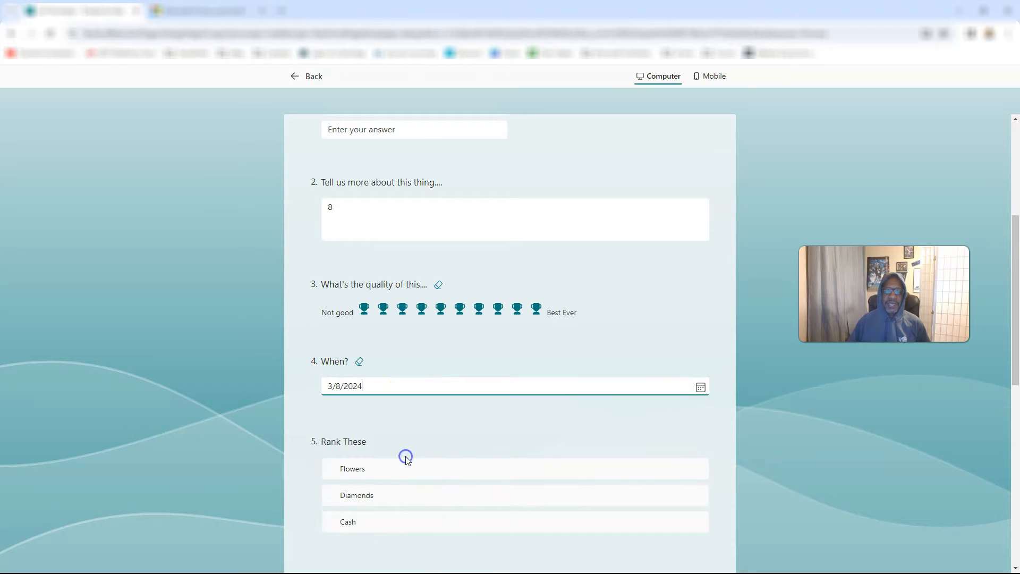
# Rank Flowers first, Diamonds second and Cash third in the "Rank These" question
pyautogui.scroll(-2, 405, 460)
pyautogui.moveTo(388, 394)
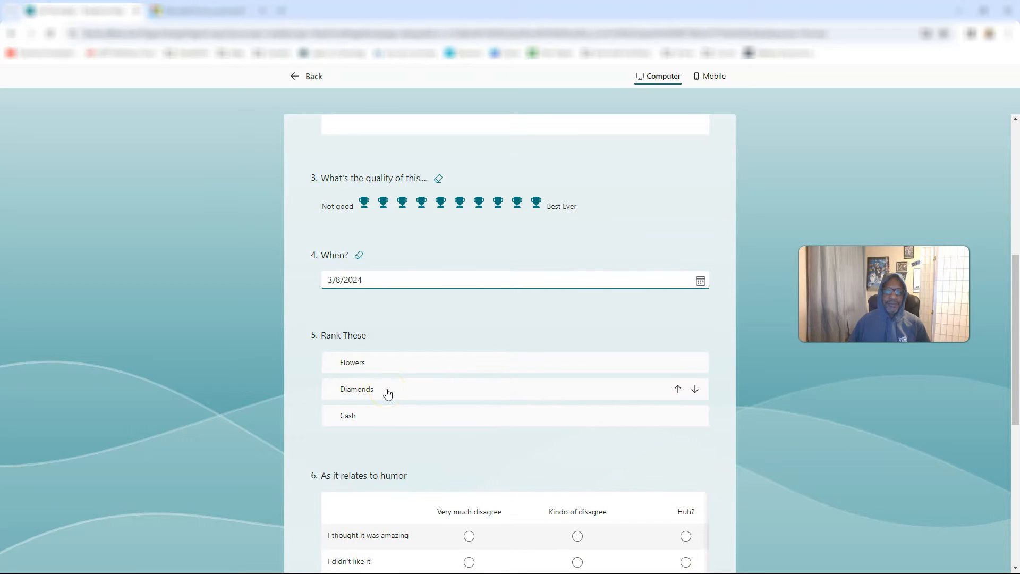
pyautogui.scroll(-1, 386, 441)
pyautogui.moveTo(403, 342); pyautogui.dragTo(399, 316)
# Answer both "As it relates to humor" statements with "For dang sure agree...bet my bottom dollar on it! Fo Sho!"
pyautogui.scroll(-1, 374, 440)
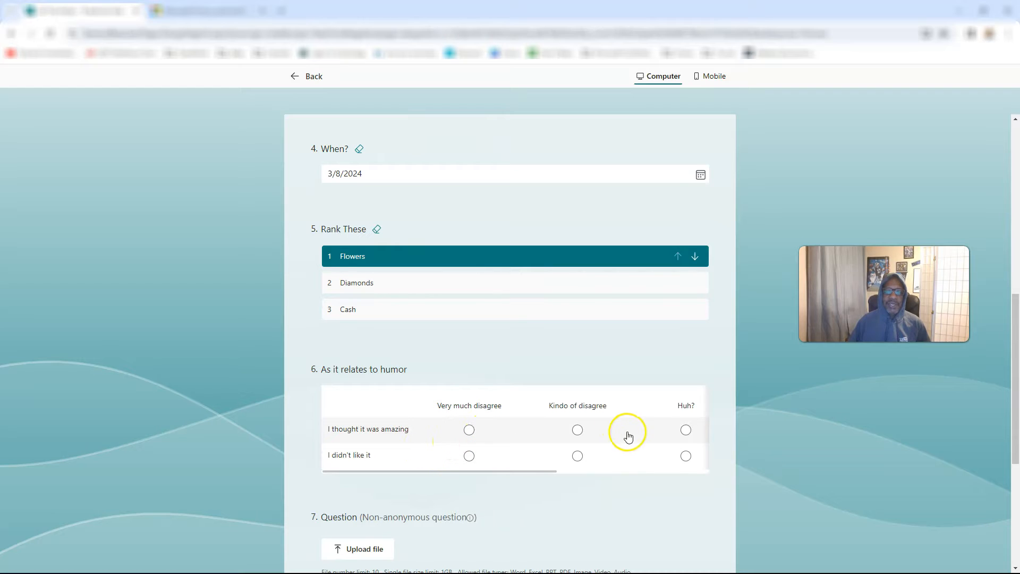
pyautogui.moveTo(542, 471); pyautogui.dragTo(702, 472)
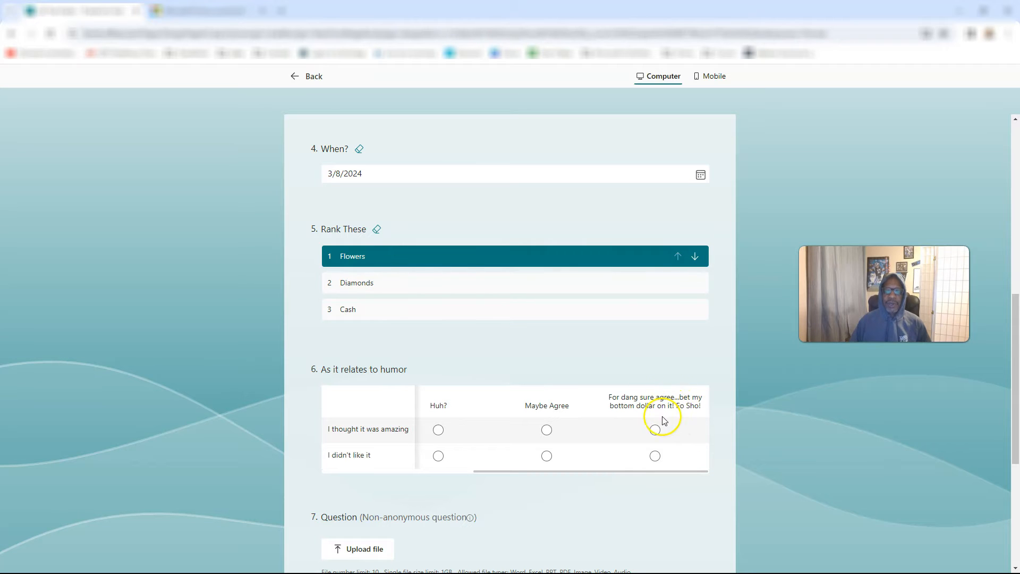
pyautogui.click(655, 431)
pyautogui.click(655, 456)
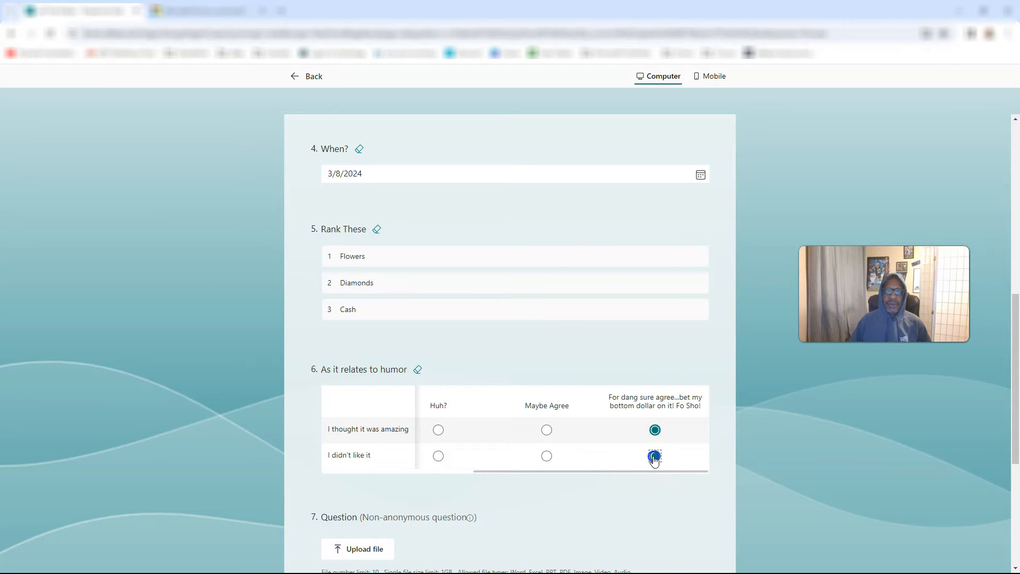
# Answer the question about recommending to a friend or colleague with a score of 10
pyautogui.scroll(-3, 584, 499)
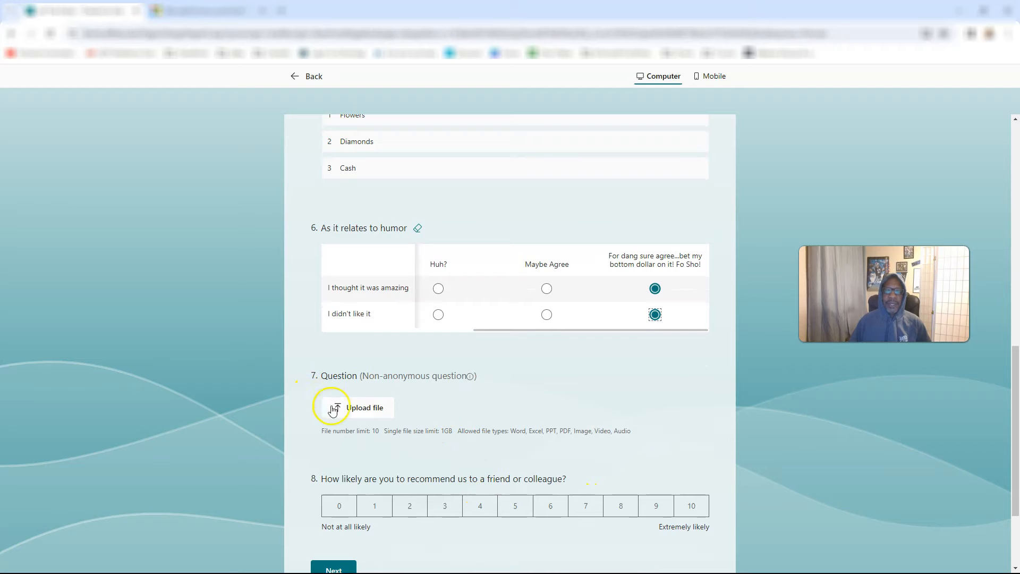
pyautogui.scroll(-2, 357, 455)
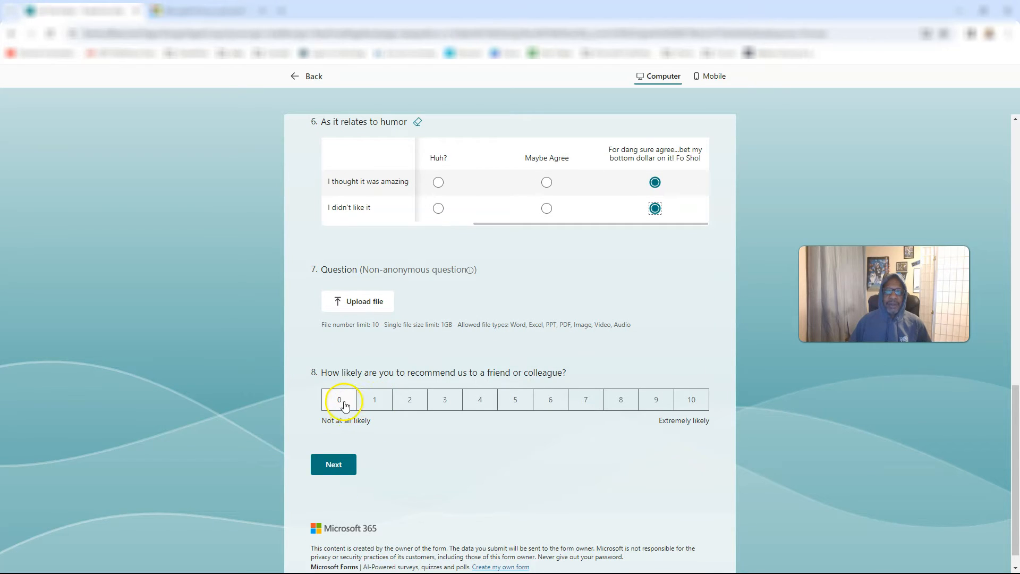
pyautogui.click(691, 399)
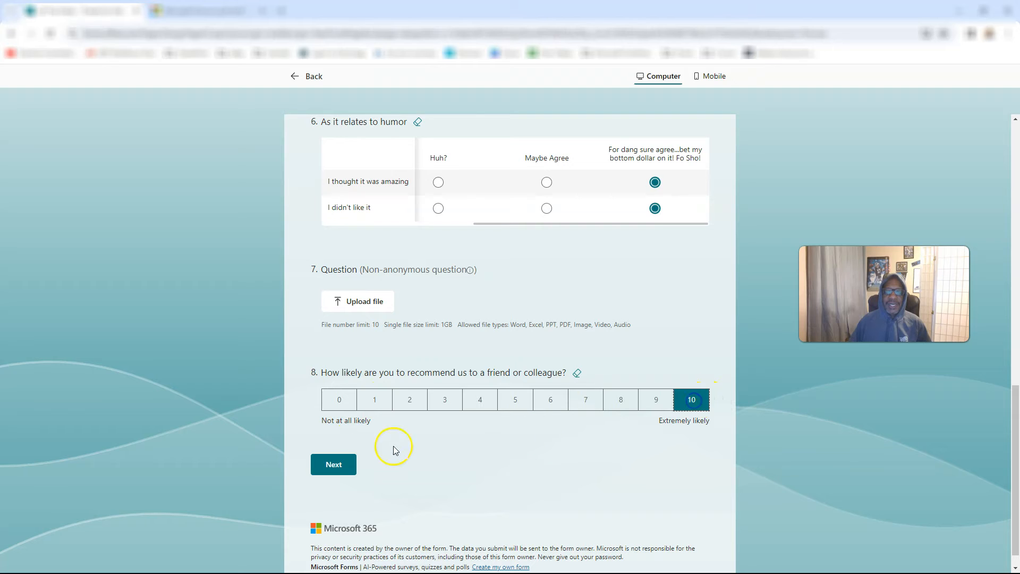
pyautogui.scroll(-1, 341, 465)
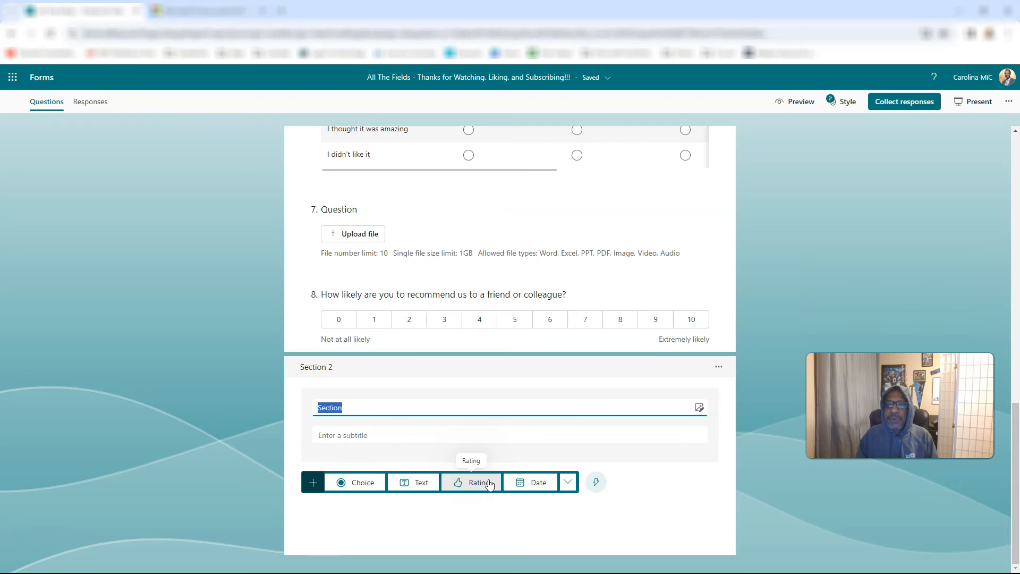
pyautogui.click(506, 472)
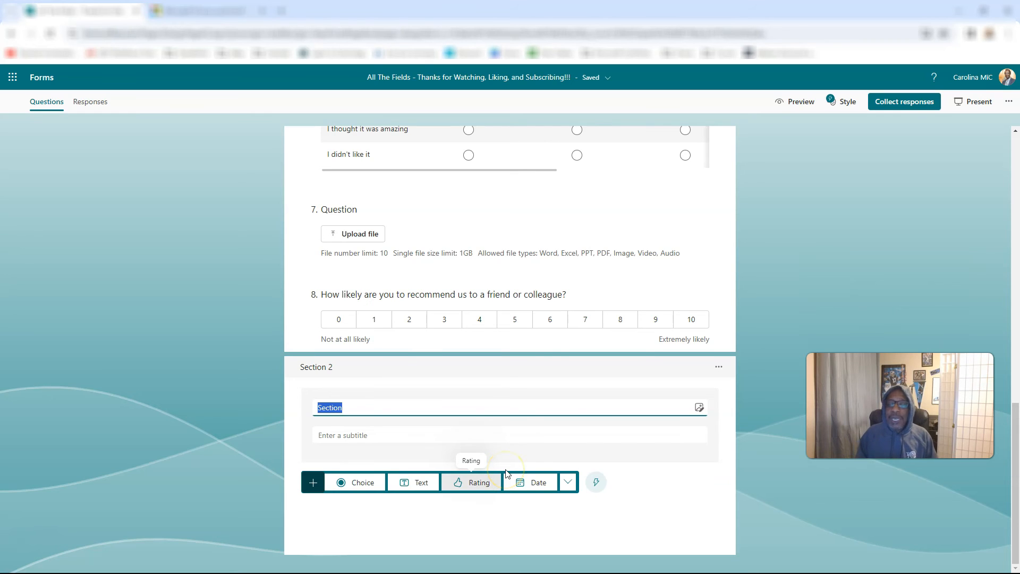